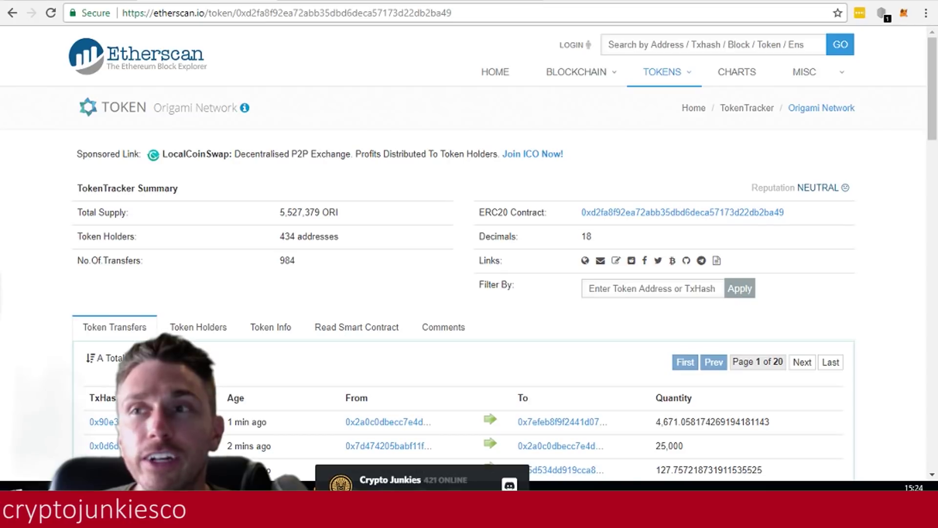
# Switch to the ETH Gas Station tab to check current gas prices
pyautogui.hotkey('ctrl', 'Tab')
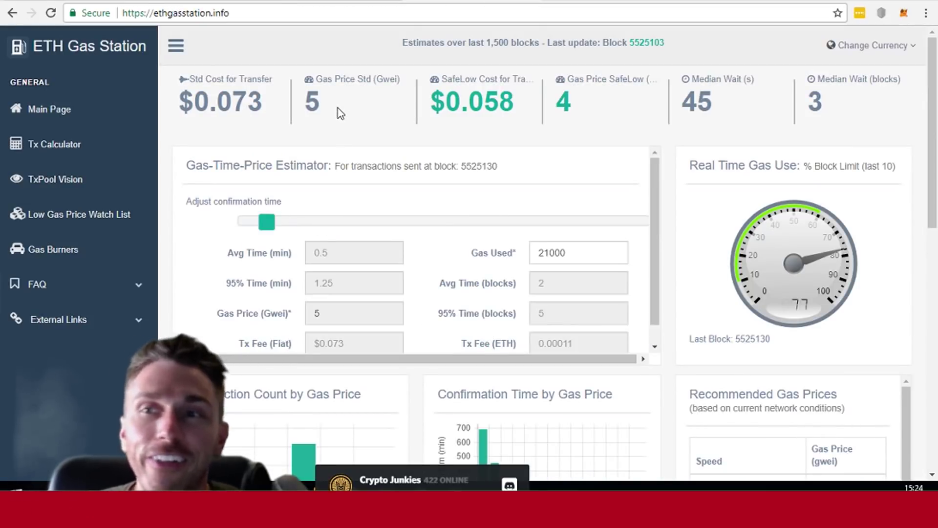
pyautogui.hotkey('ctrl', 'Tab')
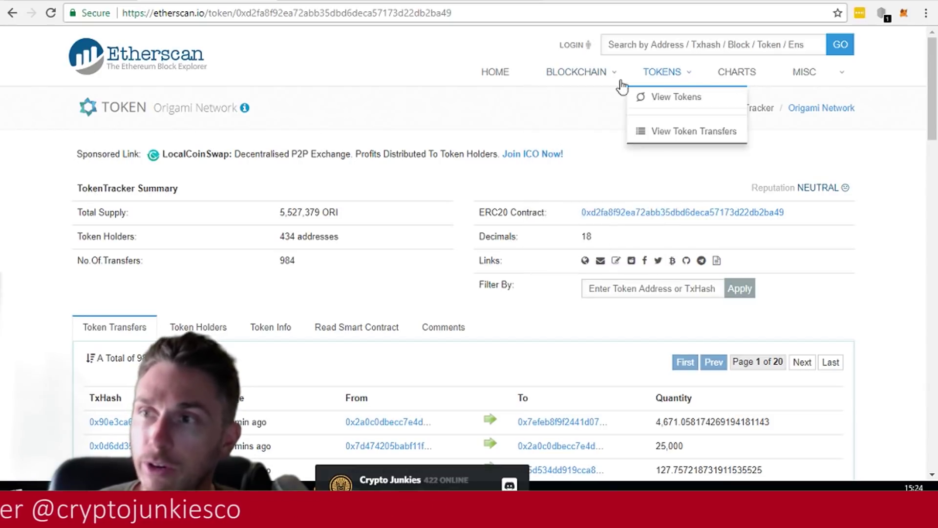
# Review the ORI token transfers, then open MetaMask's token list showing ORI, MIO and DGTX
pyautogui.scroll(-2, 52, 182)
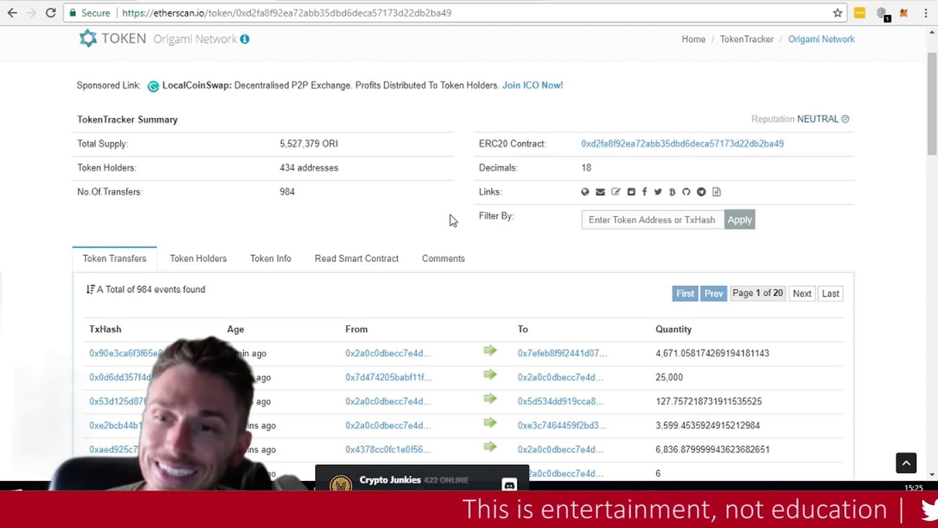
pyautogui.scroll(-10, 90, 234)
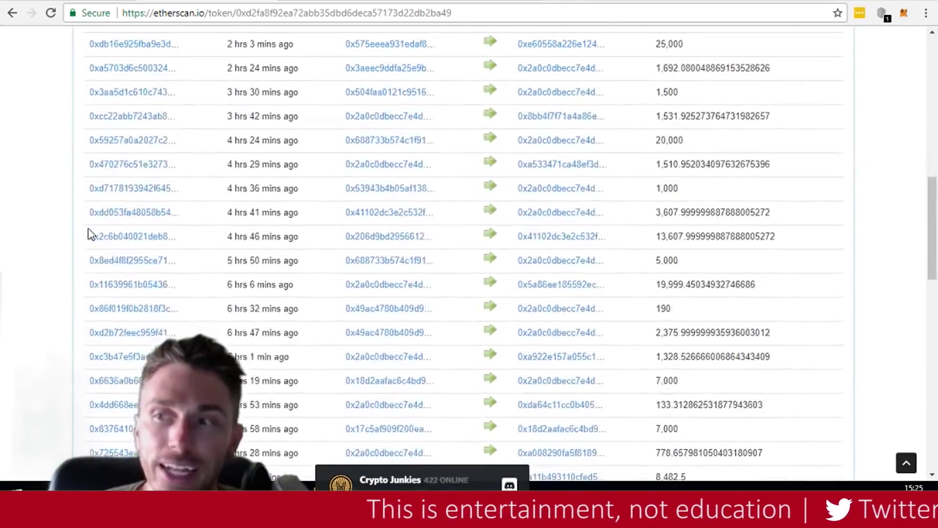
pyautogui.scroll(10, 89, 234)
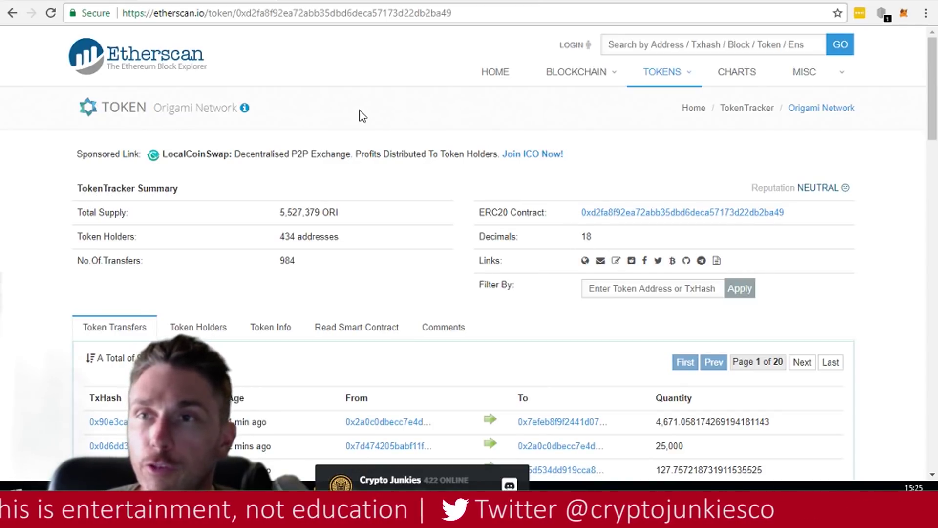
pyautogui.click(905, 14)
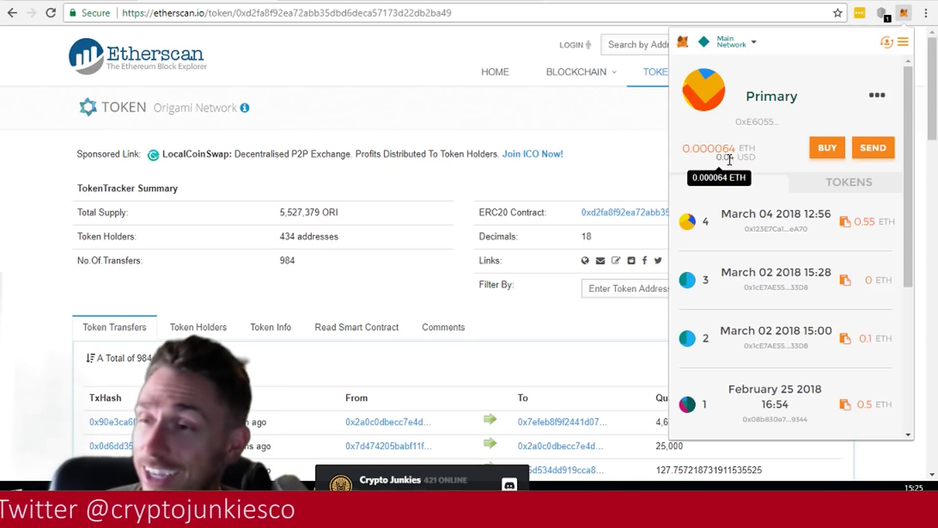
pyautogui.click(808, 182)
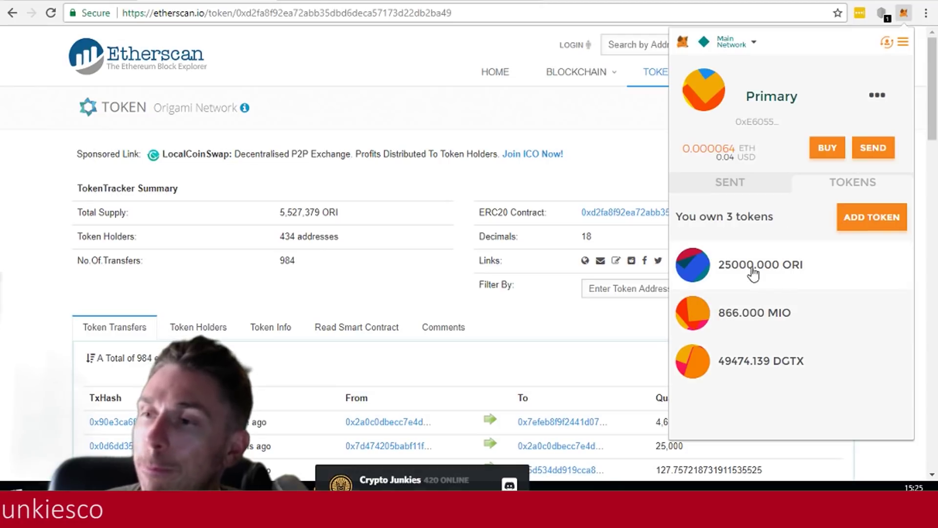
# Copy the ORI contract address from Etherscan and add it as a custom token in MetaMask
pyautogui.click(870, 216)
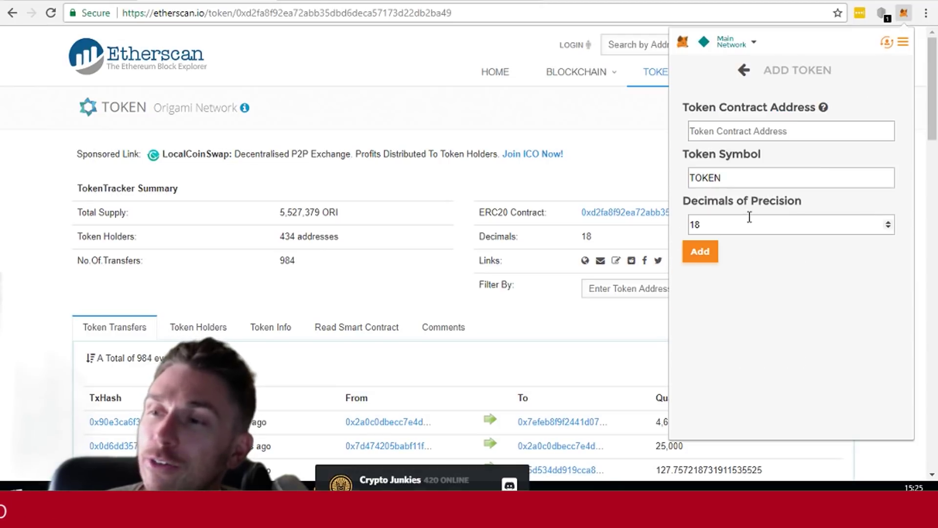
pyautogui.click(608, 191)
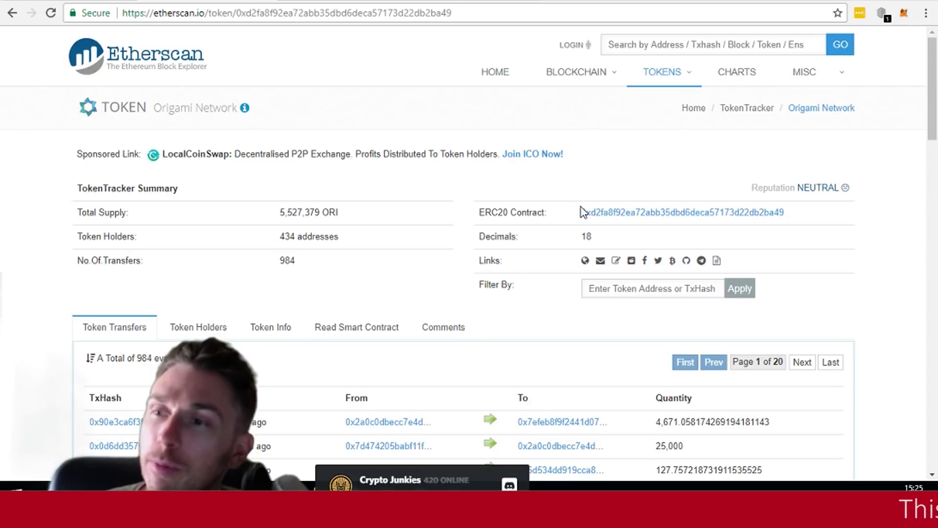
pyautogui.moveTo(581, 210); pyautogui.dragTo(785, 222)
pyautogui.hotkey('ctrl', 'c')
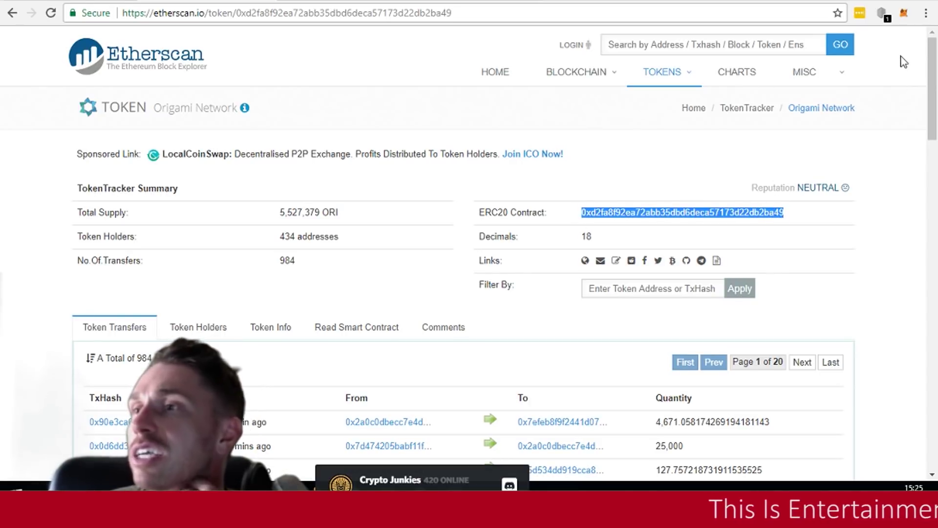
pyautogui.click(904, 13)
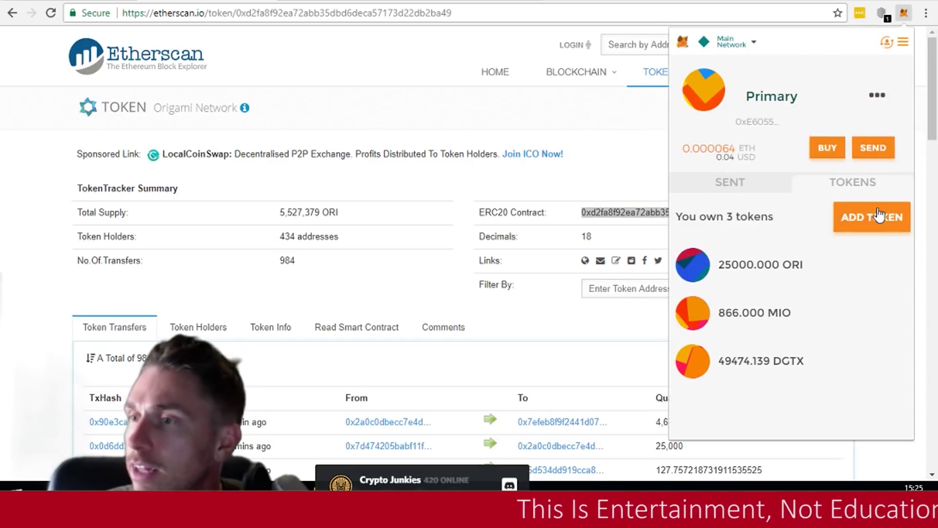
pyautogui.click(878, 215)
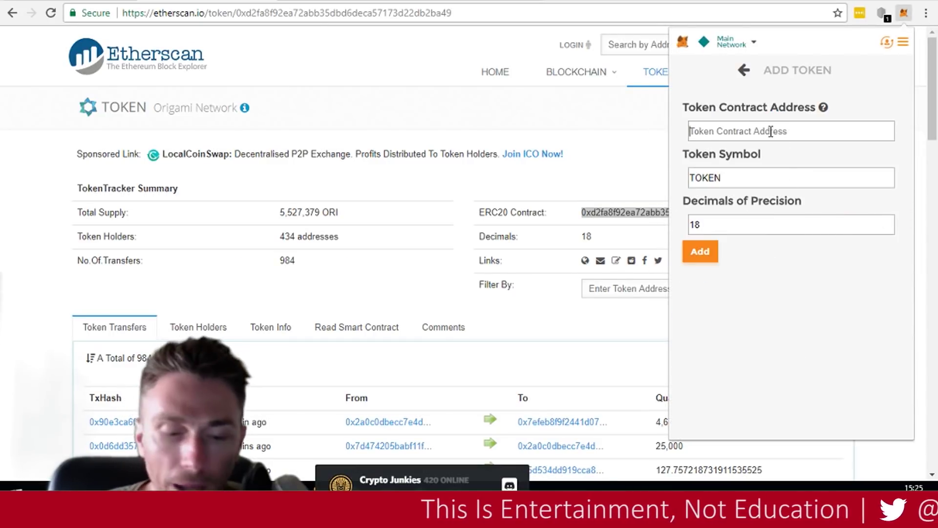
pyautogui.hotkey('ctrl', 'v')
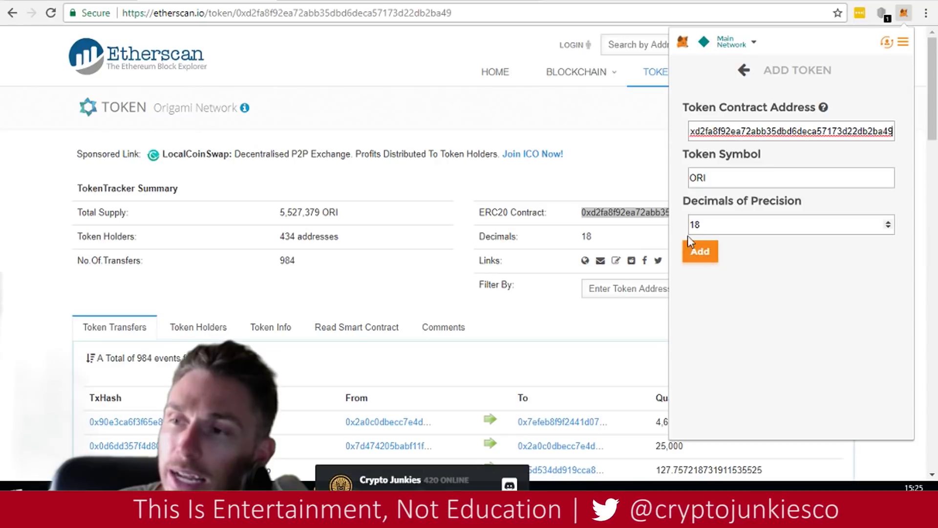
pyautogui.click(699, 251)
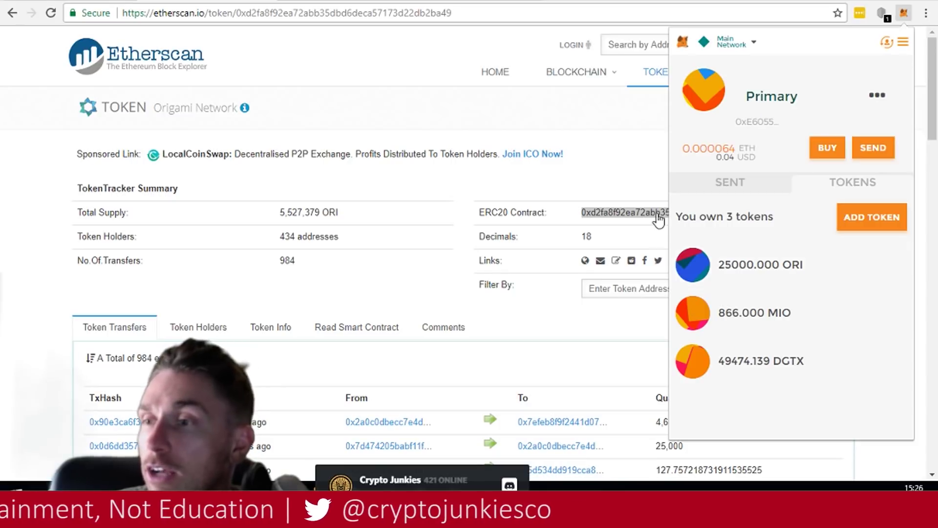
# Open the ORI token row from MetaMask to confirm the 25,000 ORI balance on Etherscan
pyautogui.click(614, 144)
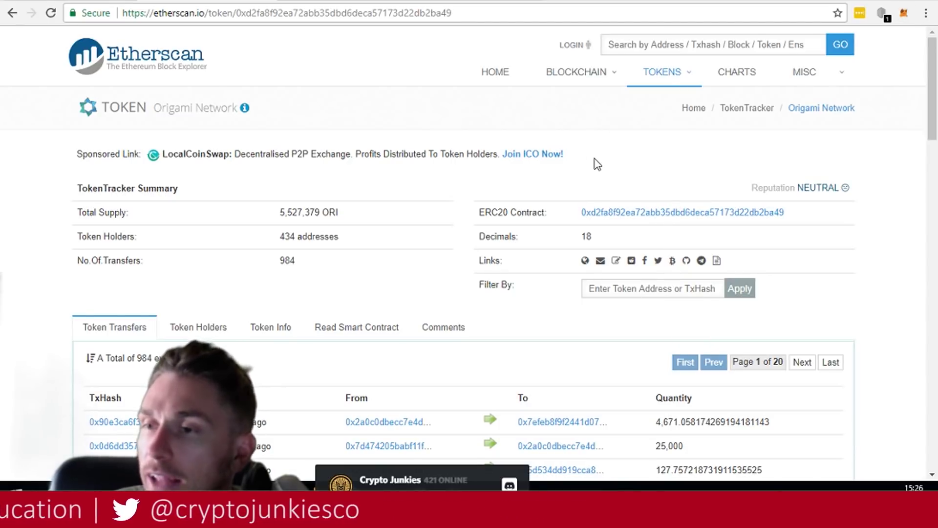
pyautogui.scroll(-1, 536, 185)
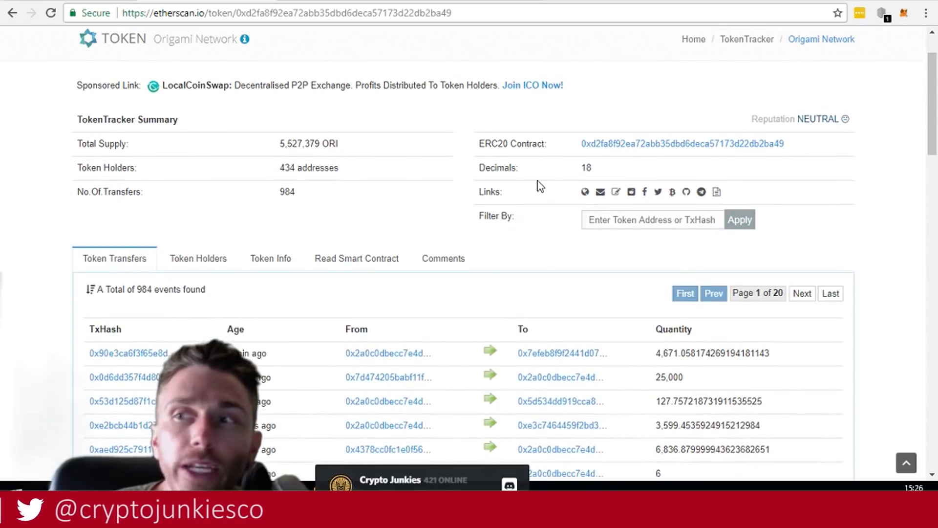
pyautogui.scroll(1, 536, 184)
pyautogui.click(904, 13)
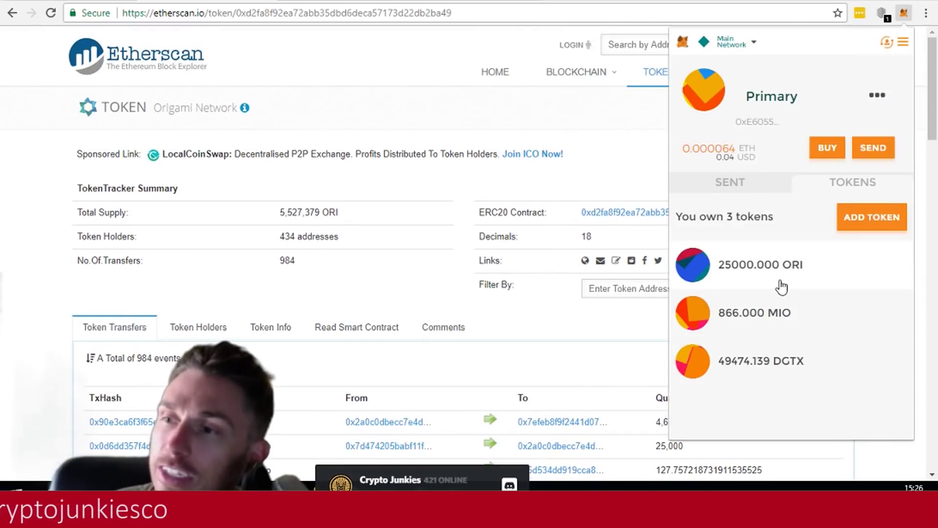
pyautogui.click(755, 268)
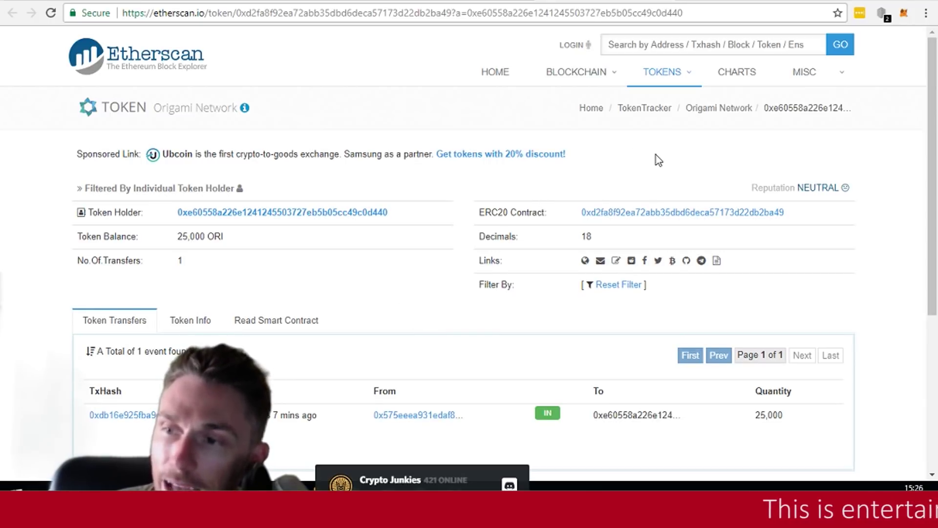
pyautogui.hotkey('ctrl', 'Tab')
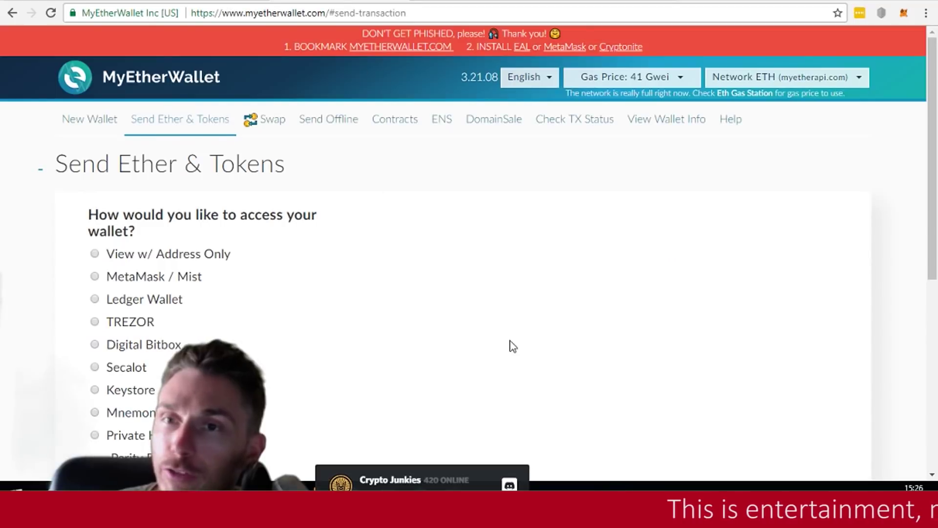
# Verify MyEtherWallet's connection is secure with a valid certificate, then dismiss the details
pyautogui.scroll(-5, 463, 283)
pyautogui.scroll(5, 461, 283)
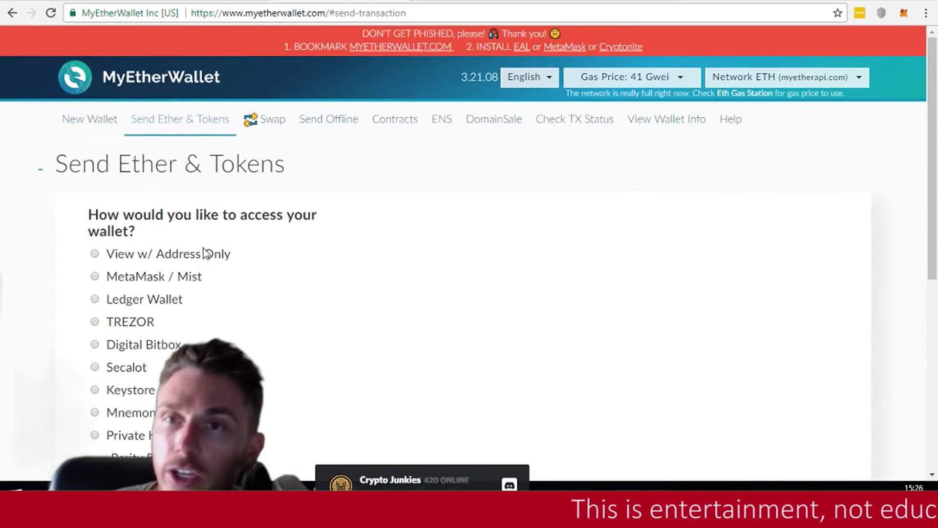
pyautogui.click(127, 13)
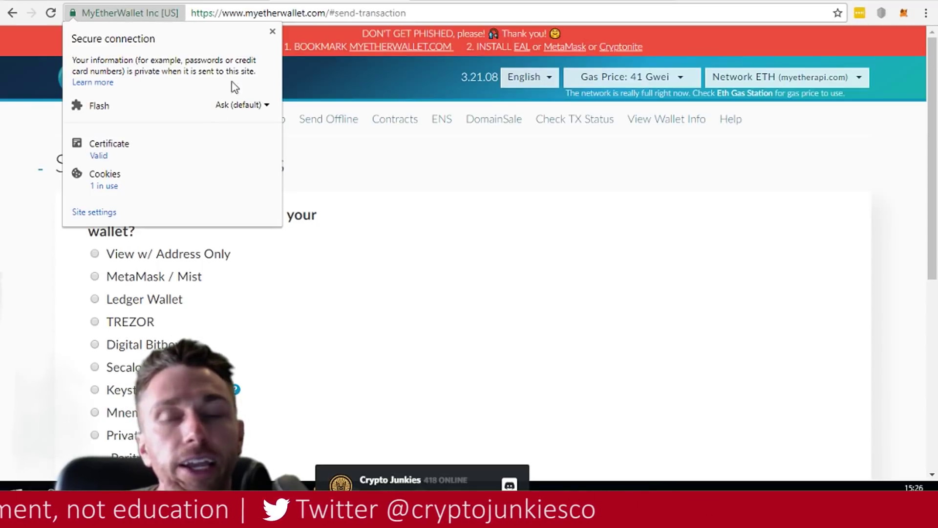
pyautogui.click(357, 169)
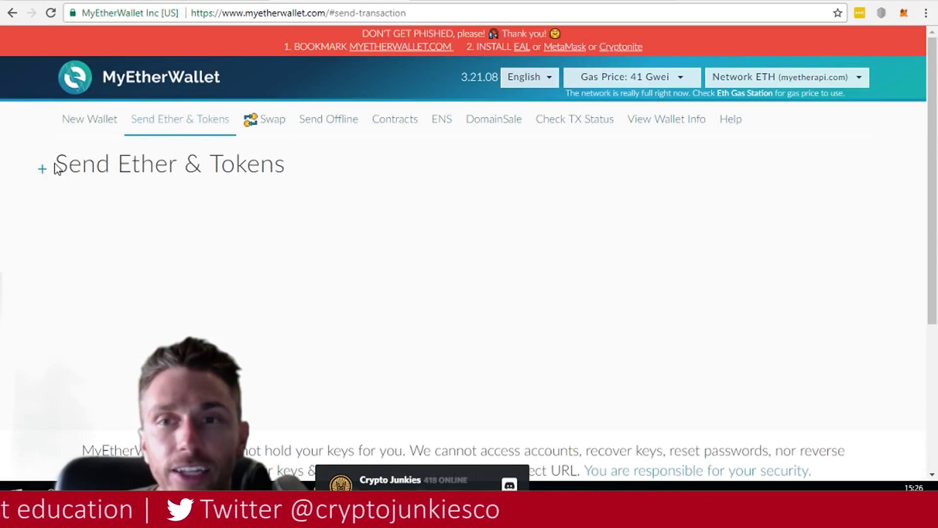
# Connect MyEtherWallet through MetaMask, showing a balance of 0.000064157152446111 ETH
pyautogui.click(38, 175)
pyautogui.scroll(-1, 94, 215)
pyautogui.click(95, 207)
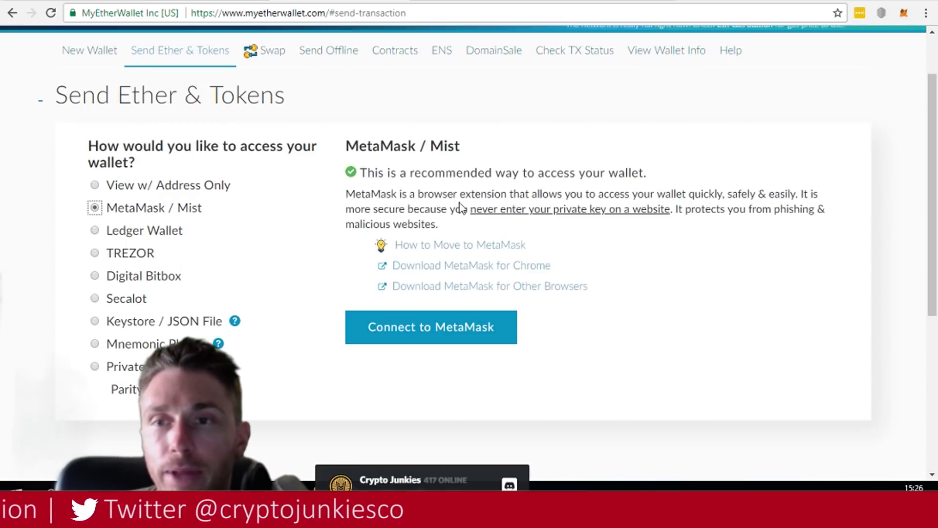
pyautogui.click(445, 330)
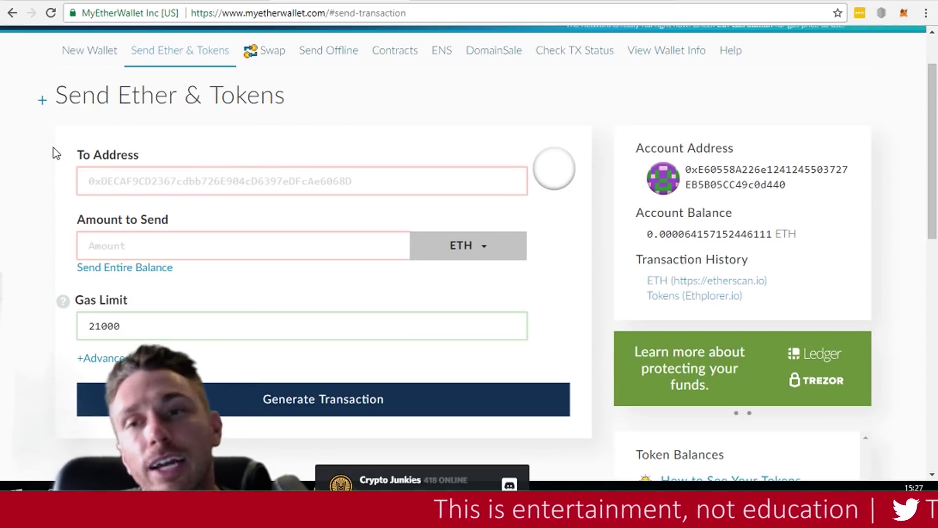
pyautogui.scroll(-2, 57, 149)
# Open the send form's currency list and scroll to the custom token panel
pyautogui.scroll(2, 60, 150)
pyautogui.scroll(-2, 60, 151)
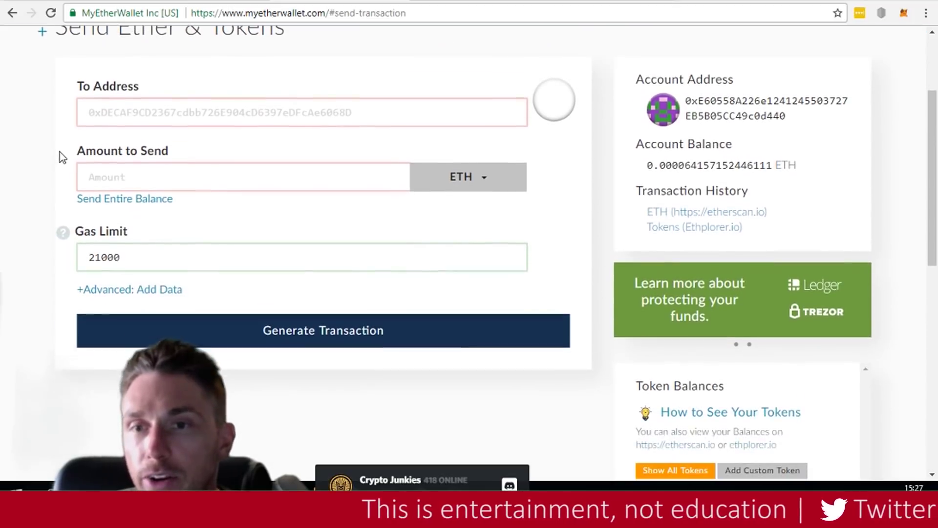
pyautogui.click(487, 180)
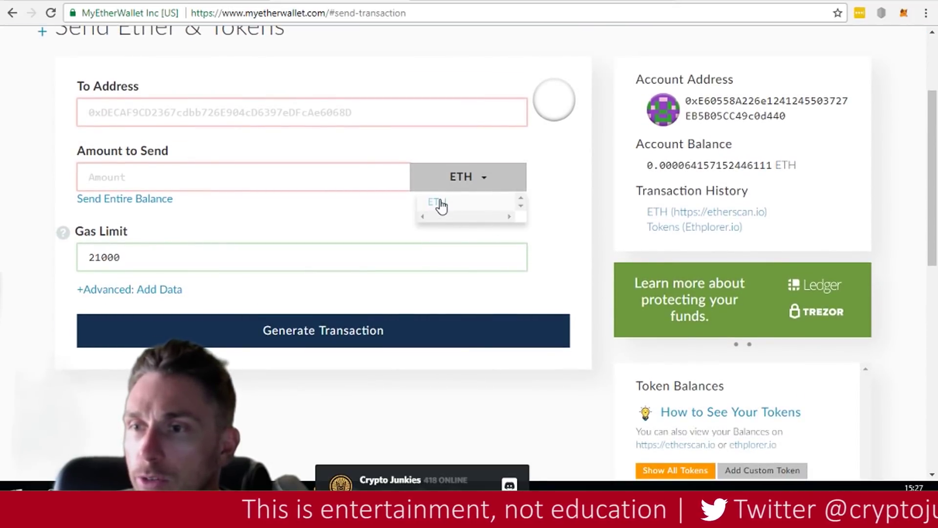
pyautogui.scroll(4, 314, 222)
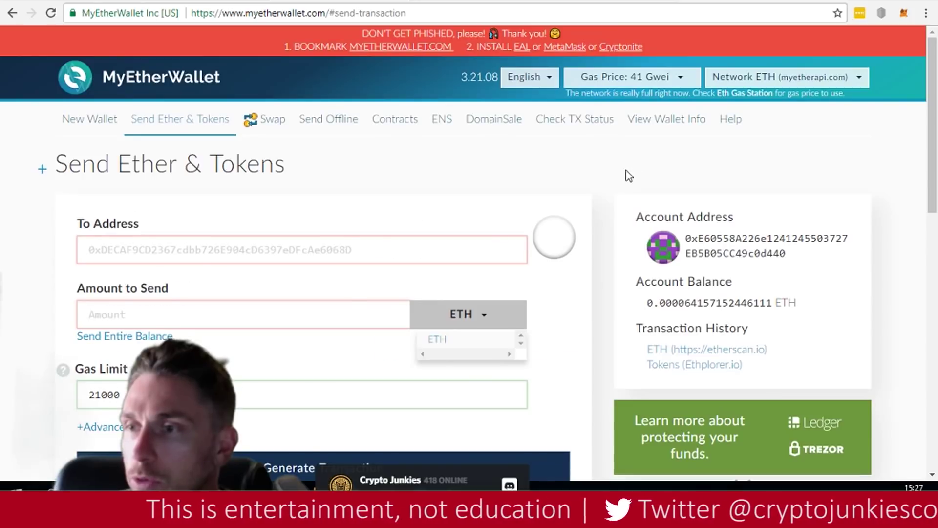
pyautogui.scroll(-10, 629, 175)
pyautogui.moveTo(873, 281); pyautogui.dragTo(865, 78)
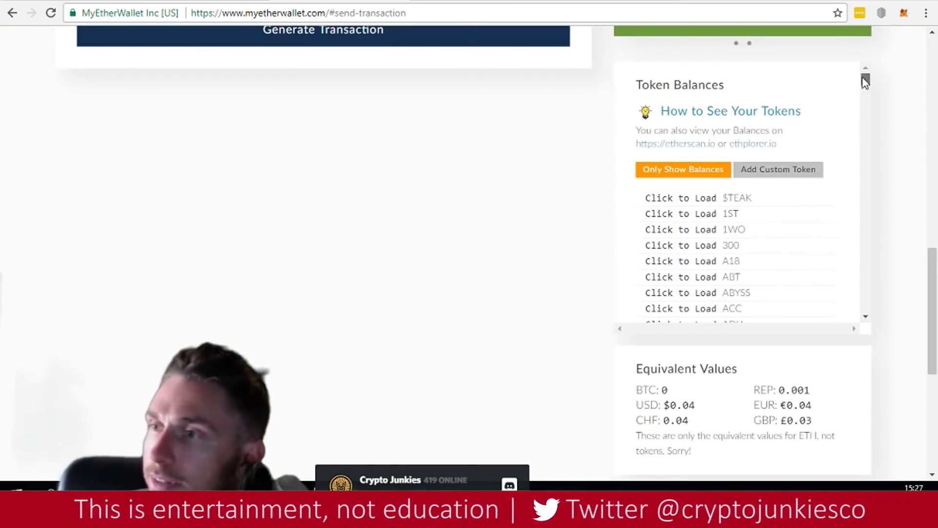
# Save ORI as a custom token with the pasted contract address, symbol ORI and 18 decimals
pyautogui.click(753, 171)
pyautogui.click(699, 210)
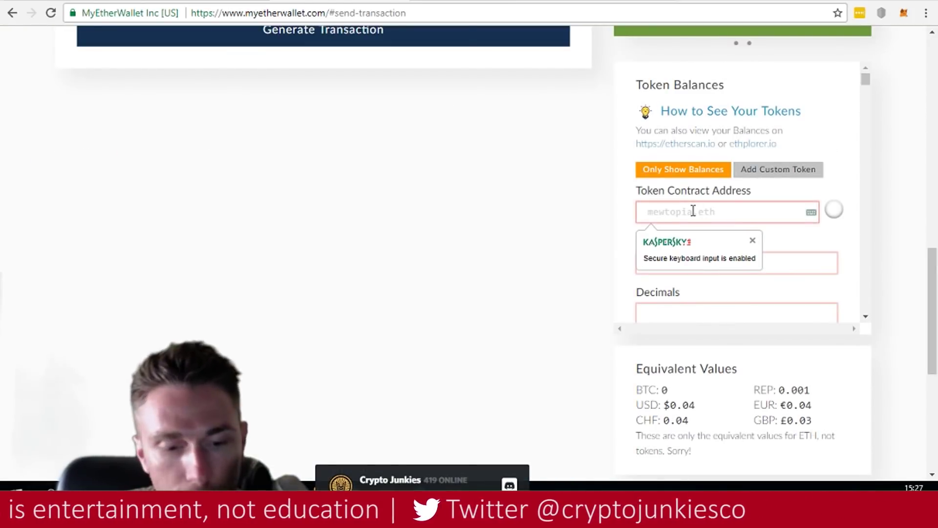
pyautogui.hotkey('ctrl', 'v')
pyautogui.click(655, 259)
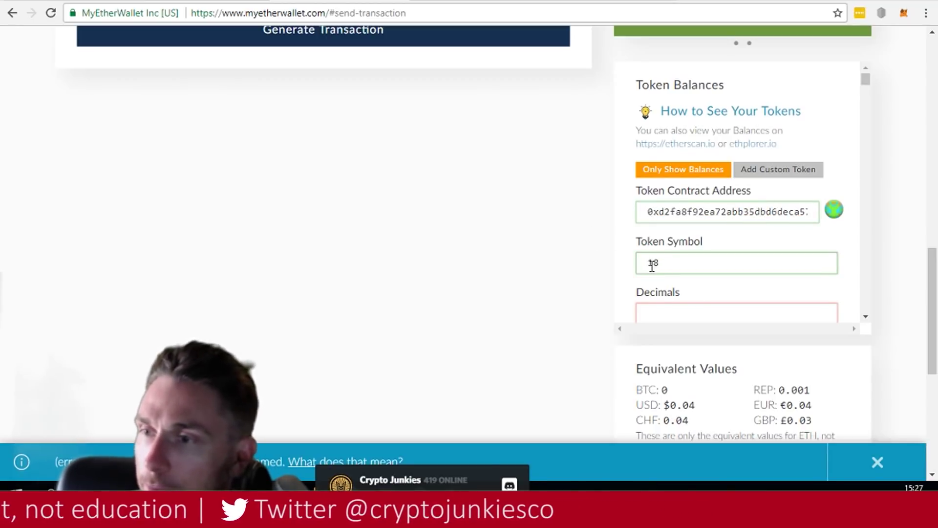
pyautogui.scroll(-1, 655, 246)
pyautogui.moveTo(631, 196); pyautogui.dragTo(646, 203)
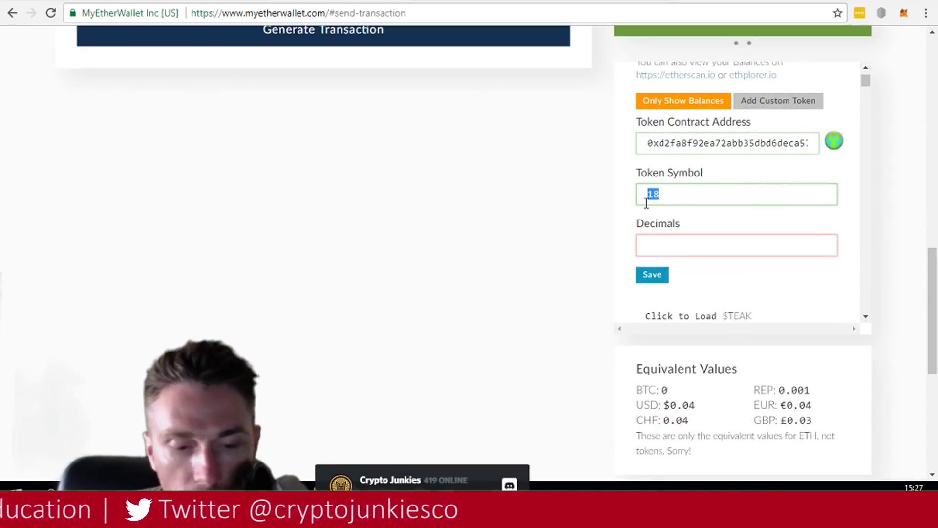
pyautogui.click(681, 241)
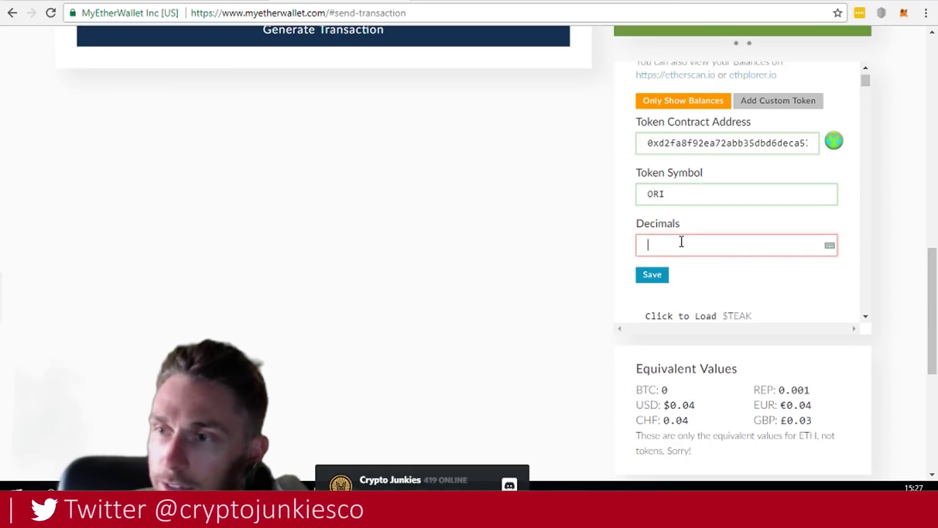
pyautogui.click(652, 275)
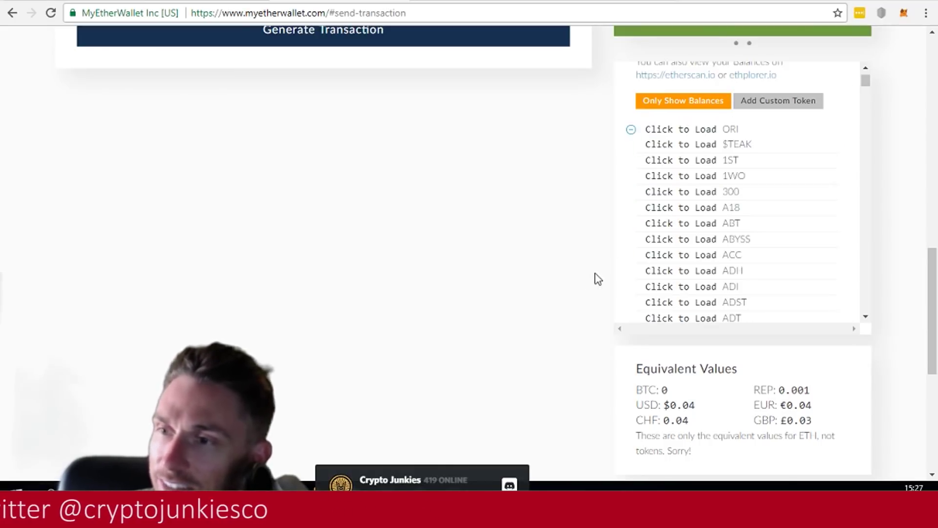
# Select ORI as the currency to send
pyautogui.scroll(1, 595, 276)
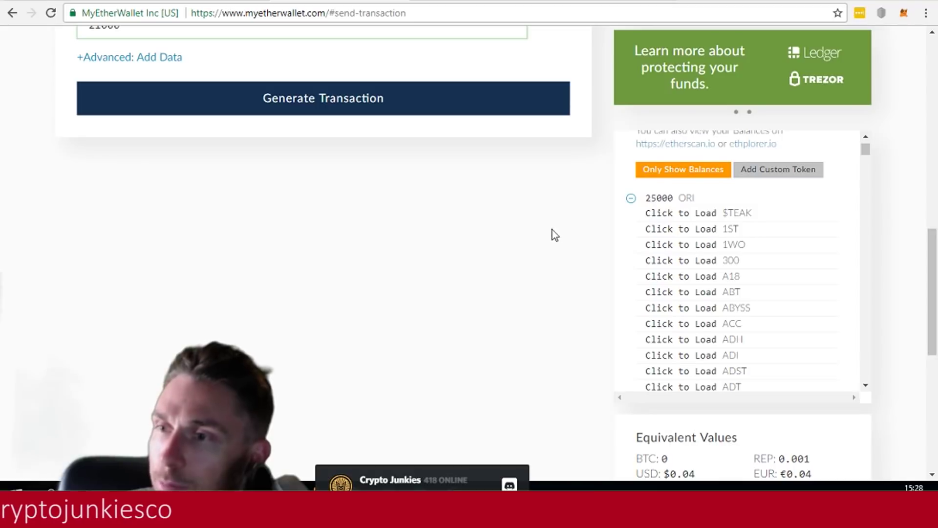
pyautogui.scroll(3, 555, 235)
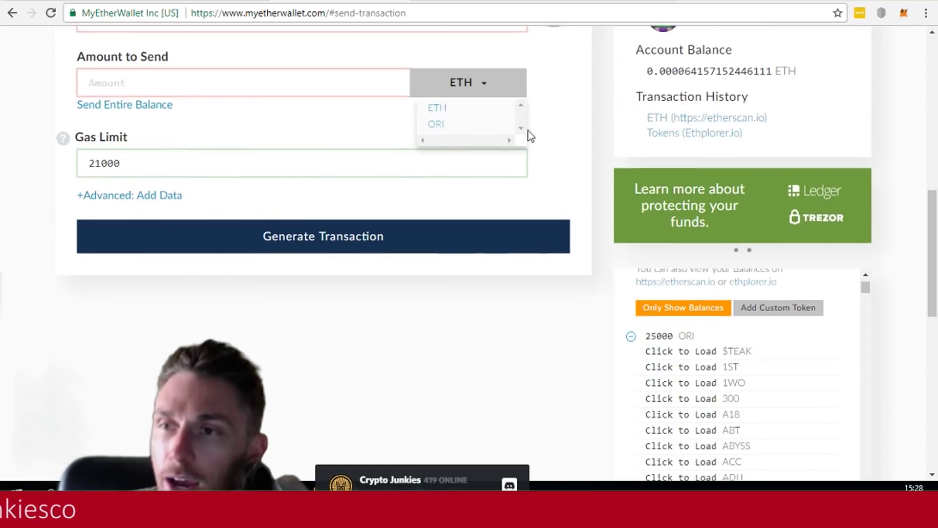
pyautogui.scroll(1, 528, 133)
pyautogui.click(438, 193)
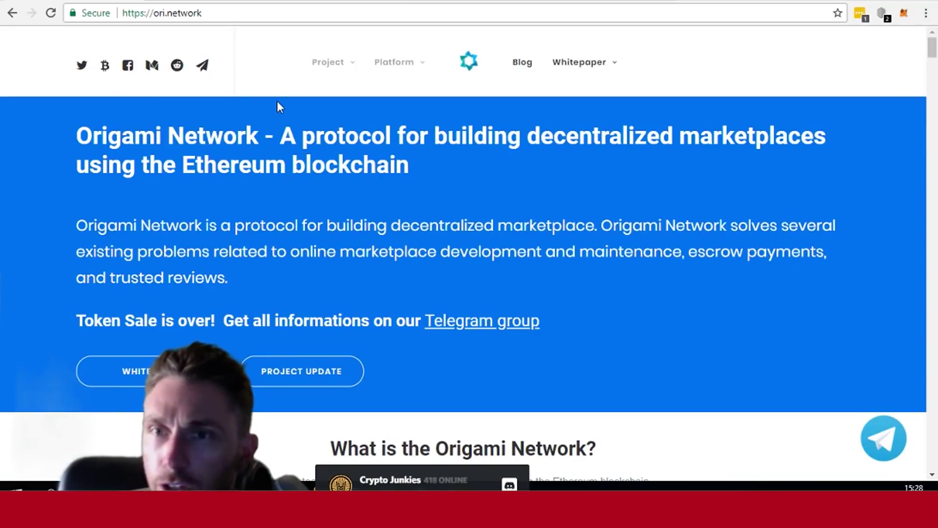
# Open Origami Network's Medium profile and its latest post, scrolling toward the IDEX section
pyautogui.click(152, 66)
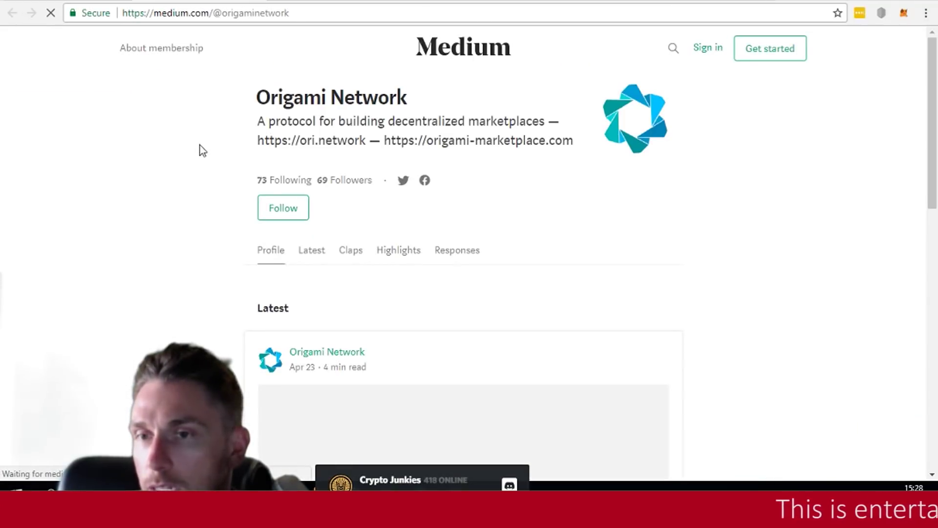
pyautogui.scroll(-3, 208, 184)
pyautogui.scroll(-1, 313, 195)
pyautogui.click(373, 153)
pyautogui.scroll(-10, 494, 255)
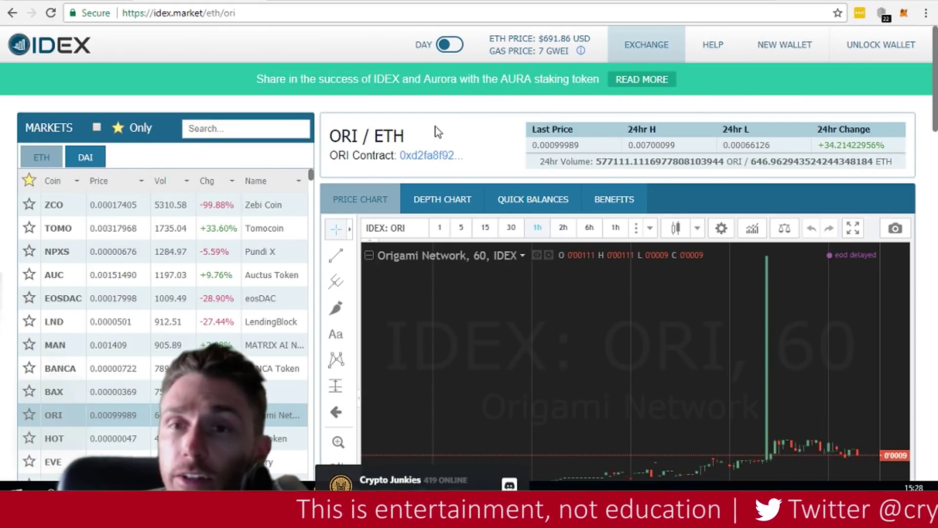
# Check the Etherscan ORI page, then the MyEtherWallet recipient and gas limit fields
pyautogui.scroll(-2, 435, 135)
pyautogui.scroll(2, 472, 84)
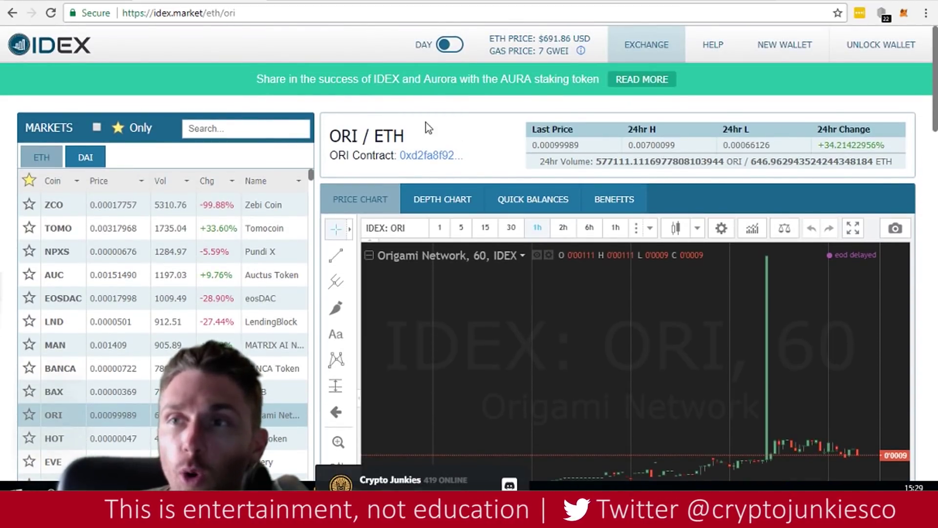
pyautogui.hotkey('ctrl', 'Tab')
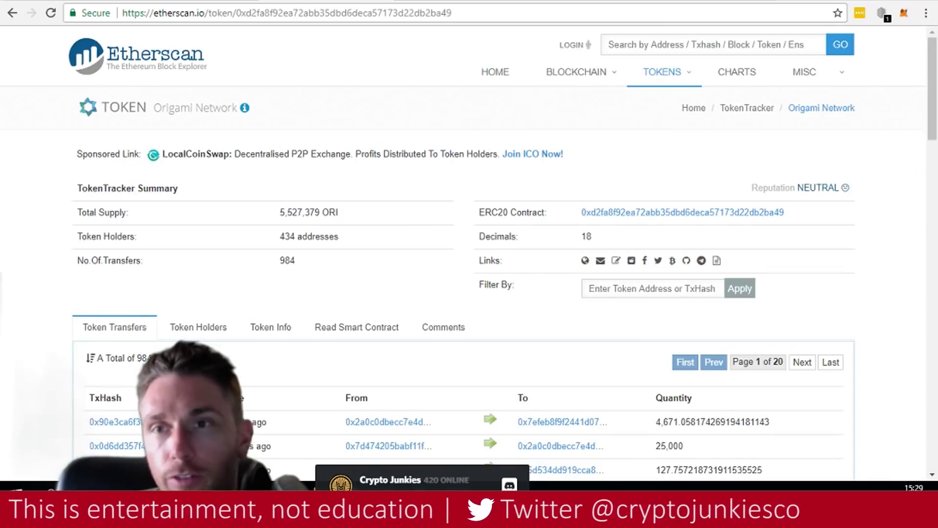
pyautogui.hotkey('ctrl', 'Tab')
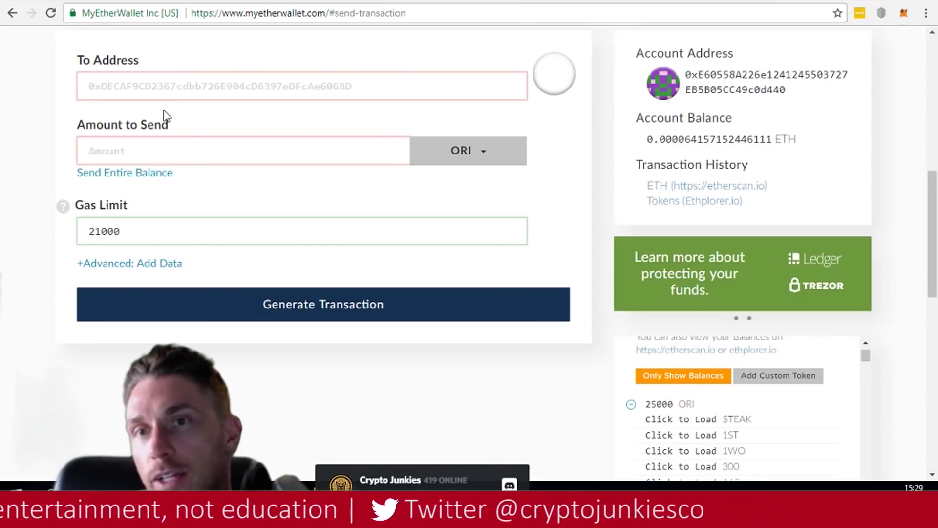
pyautogui.click(122, 88)
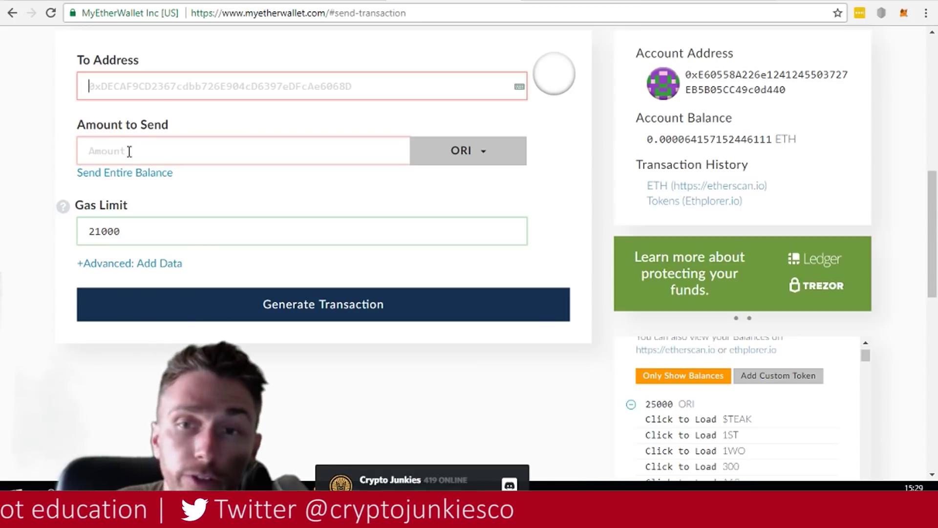
pyautogui.click(122, 230)
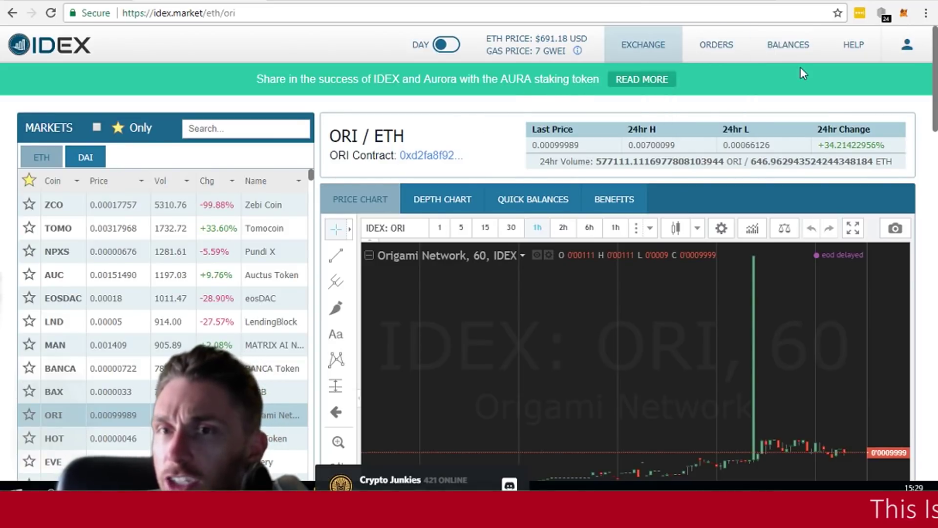
# In My Balances, hide zero-balance assets and open the ORI deposit form
pyautogui.moveTo(717, 48)
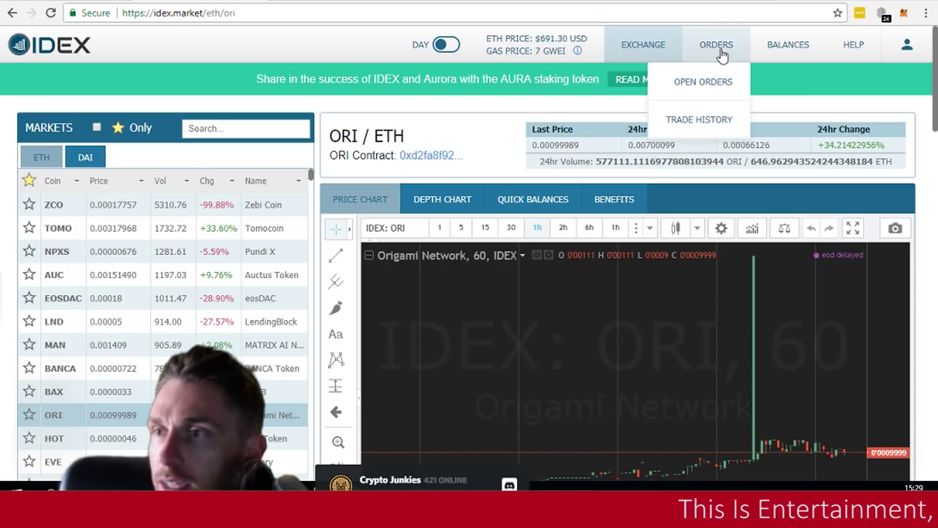
pyautogui.moveTo(780, 45)
pyautogui.click(786, 81)
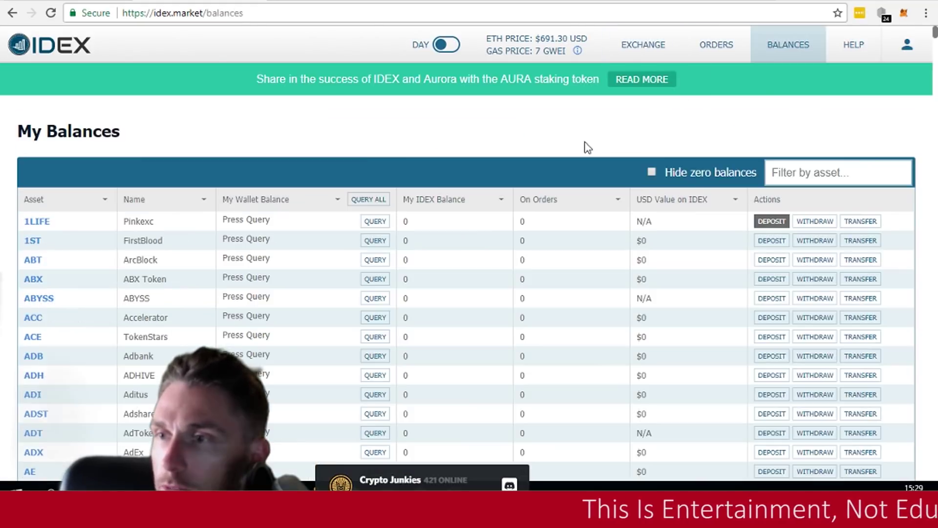
pyautogui.click(650, 173)
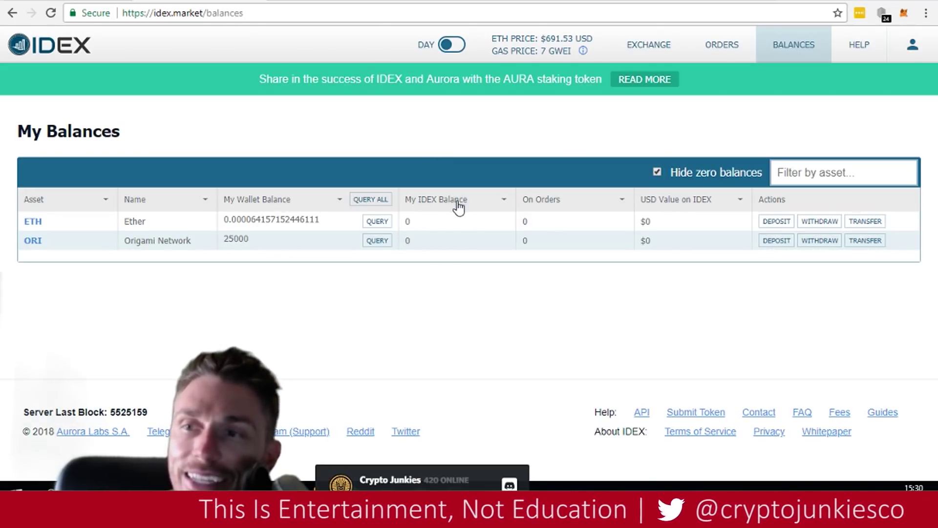
pyautogui.click(772, 241)
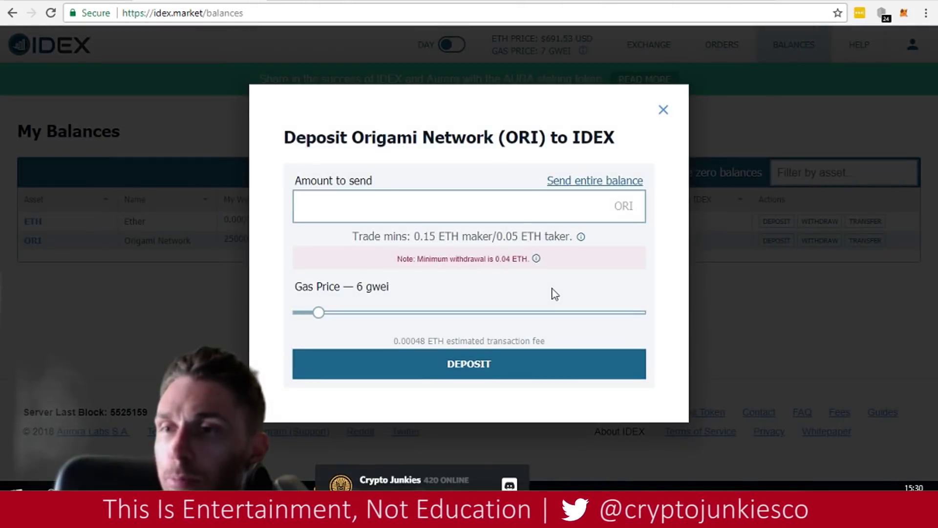
# Fill the IDEX deposit with the entire 25000 ORI balance and return to MyEtherWallet
pyautogui.click(635, 182)
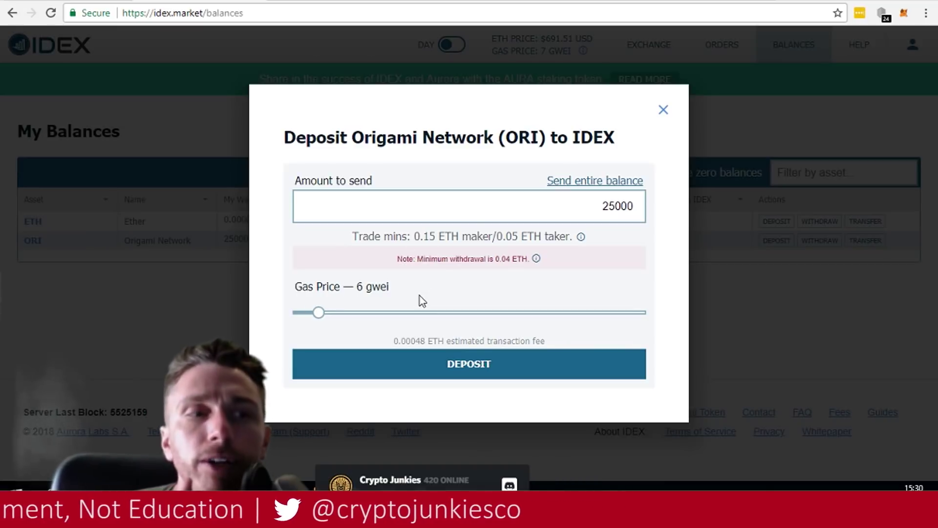
pyautogui.click(362, 2)
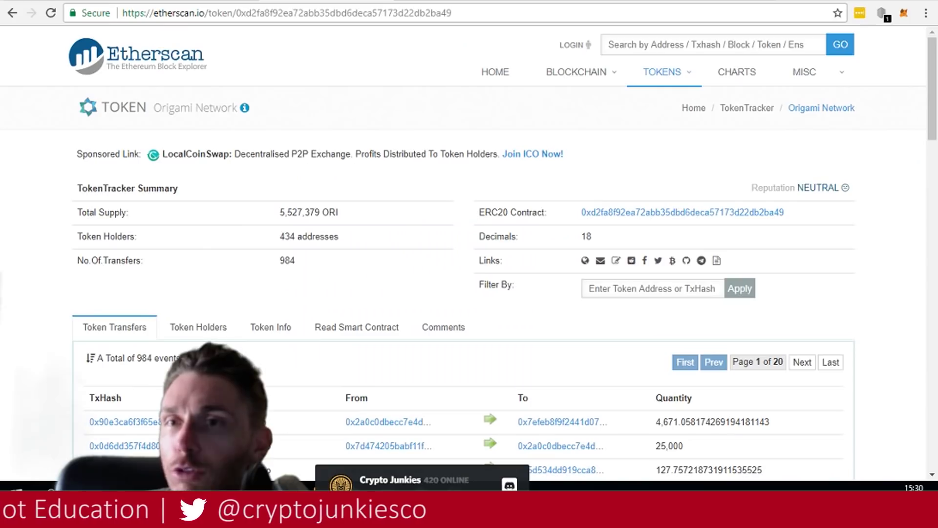
pyautogui.click(440, 1)
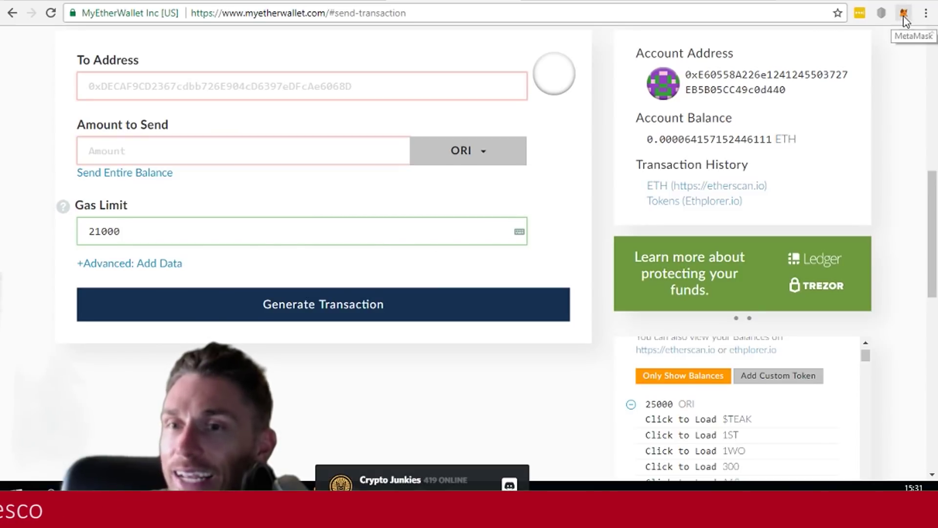
# Select the recipient address field on the MyEtherWallet send form
pyautogui.scroll(2, 218, 181)
pyautogui.click(157, 155)
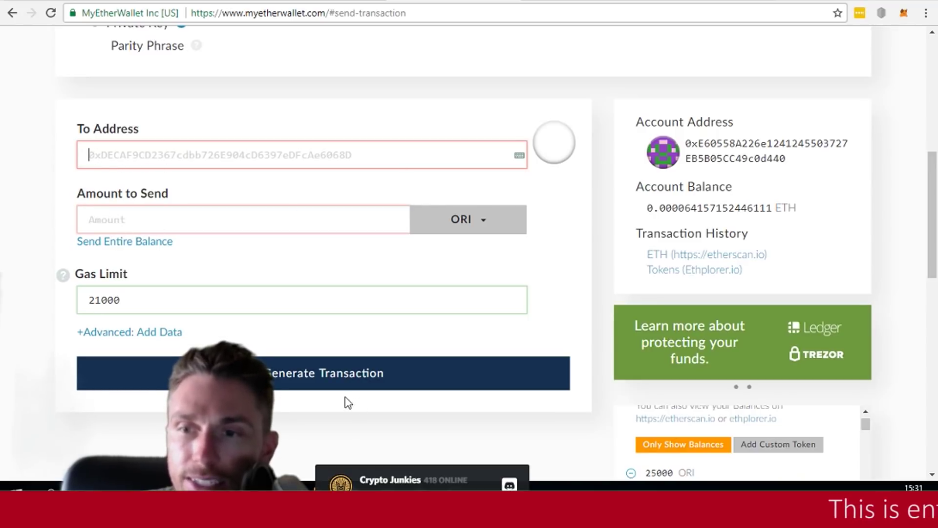
pyautogui.scroll(-2, 330, 337)
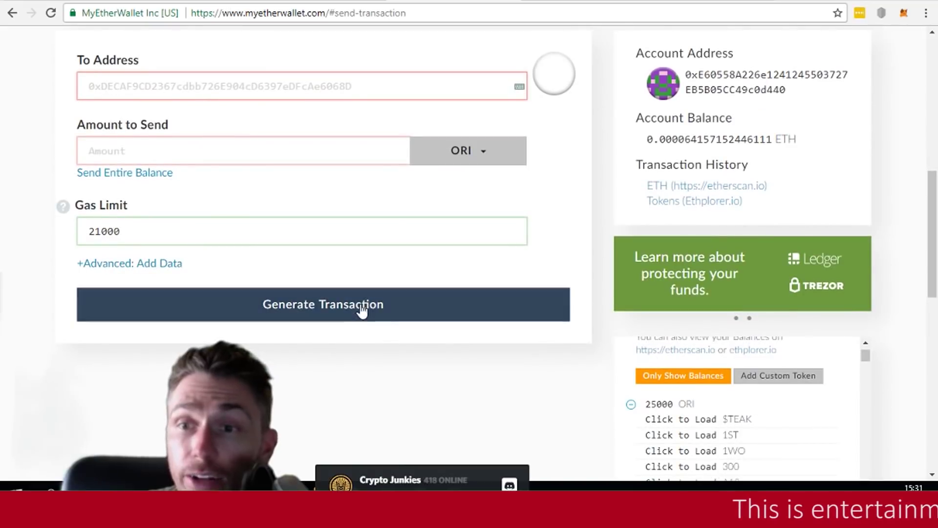
pyautogui.scroll(-4, 362, 309)
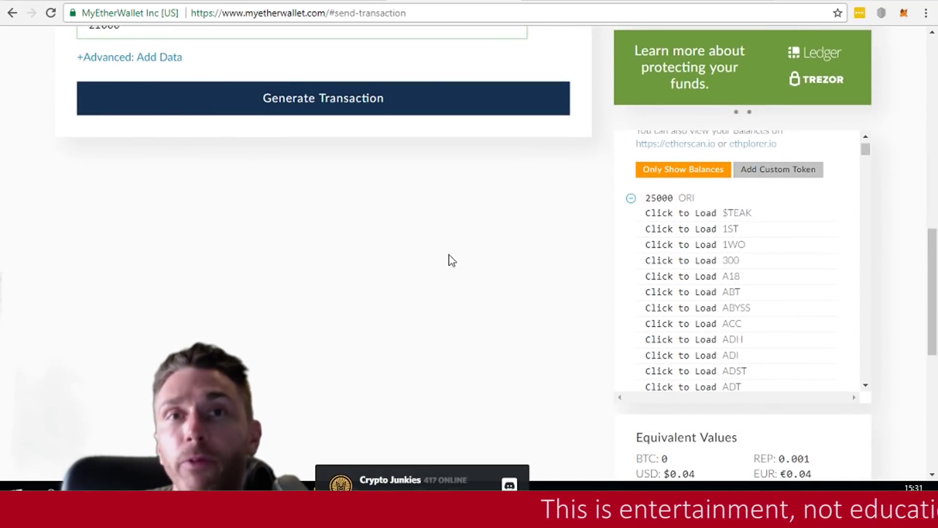
# Check the wallet's sent transactions in MetaMask, then move to ETH Gas Station
pyautogui.click(904, 13)
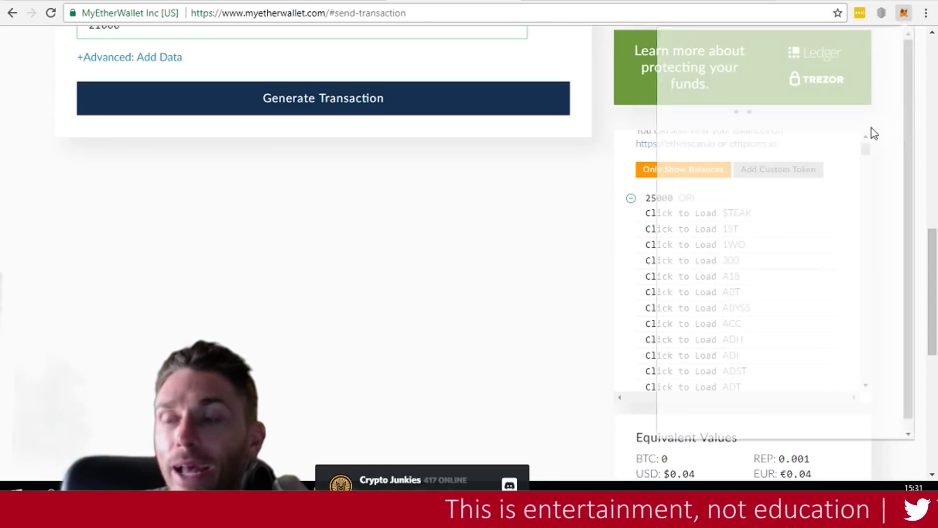
pyautogui.click(777, 182)
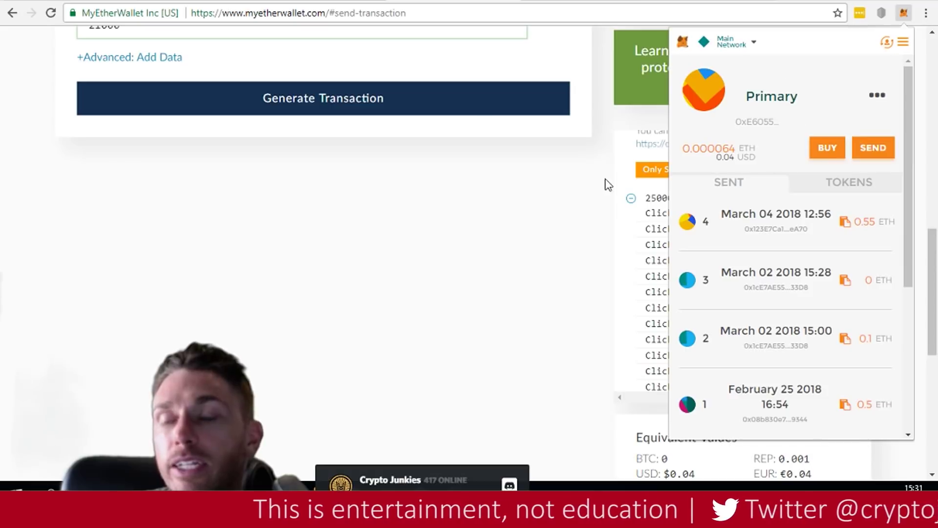
pyautogui.click(601, 211)
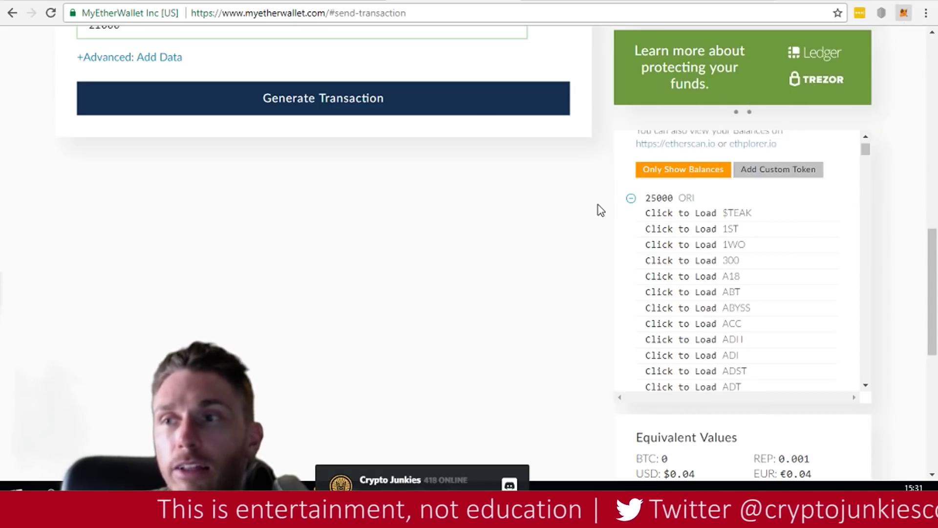
pyautogui.scroll(1, 593, 210)
pyautogui.hotkey('ctrl', 'Tab')
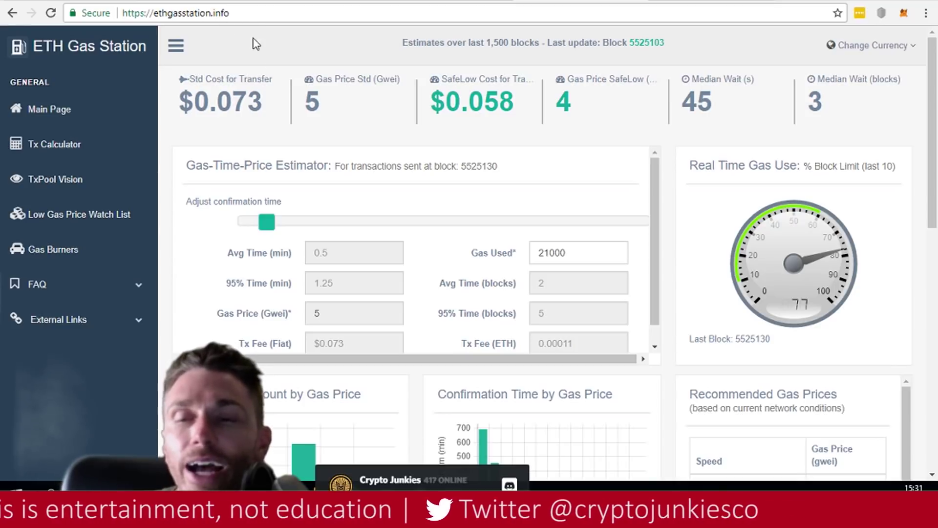
# Check Recommended Gas Prices (SafeLow 4 gwei) on ETH Gas Station and return to IDEX
pyautogui.scroll(-1, 645, 180)
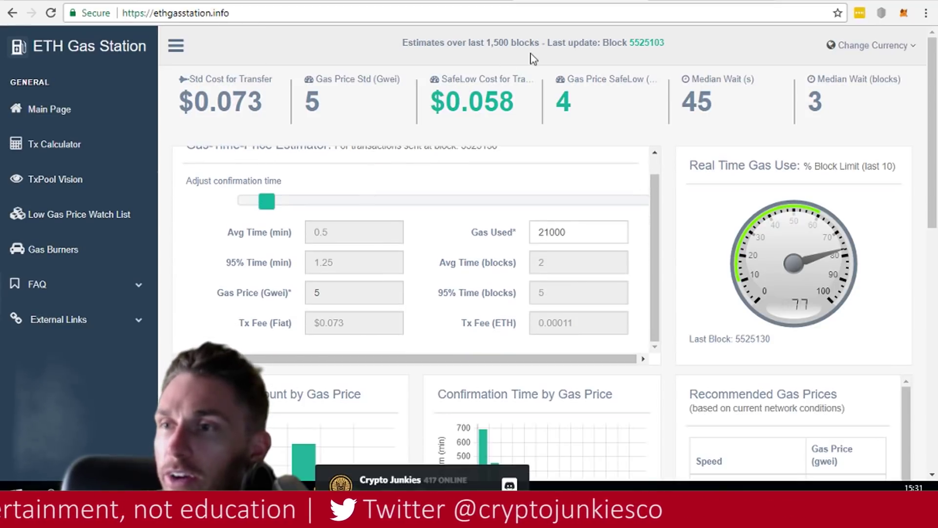
pyautogui.scroll(-5, 680, 162)
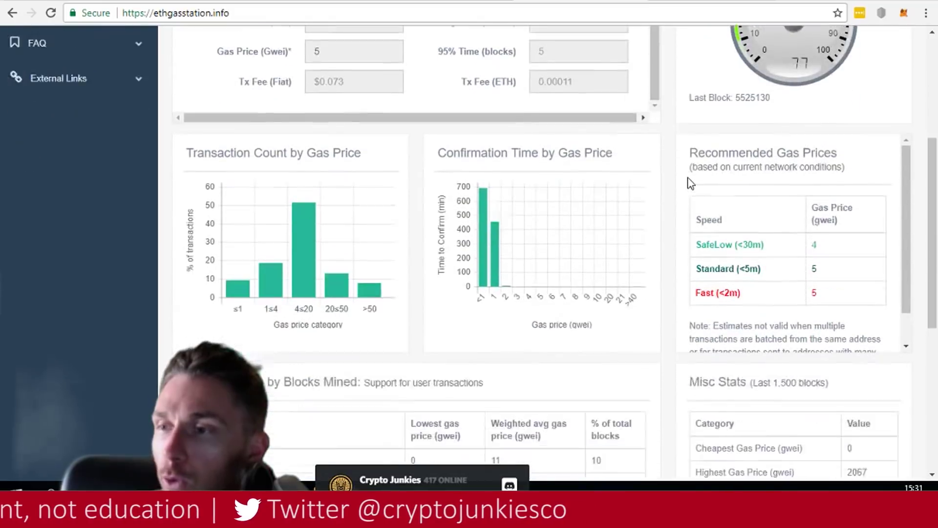
pyautogui.scroll(-1, 691, 183)
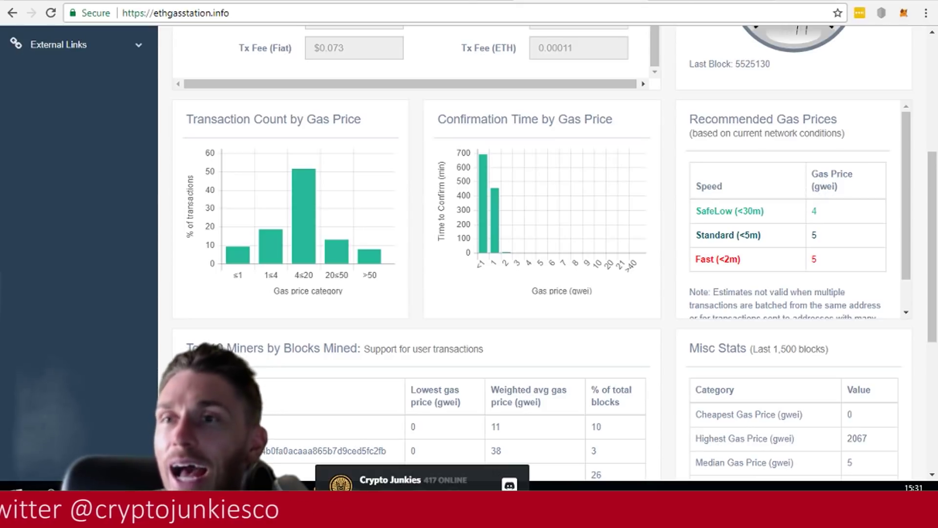
pyautogui.hotkey('ctrl', 'Tab')
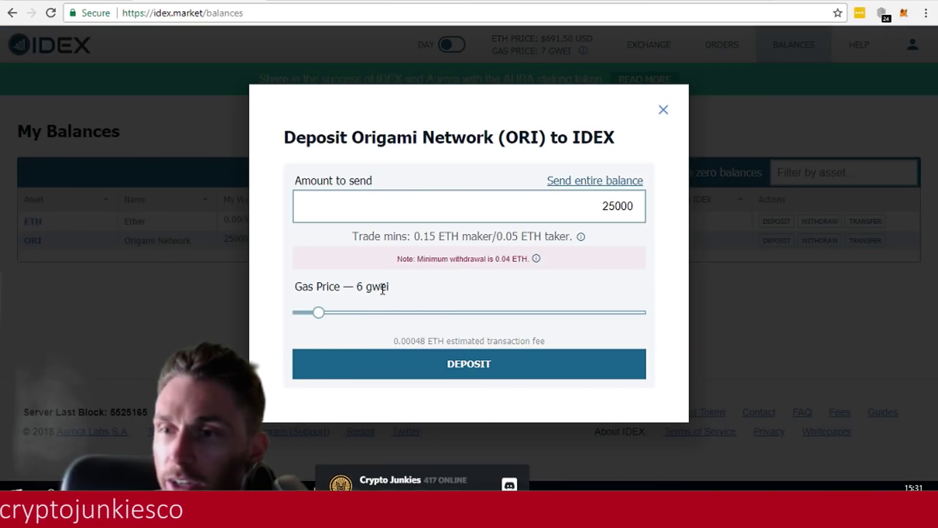
# Lower the ORI deposit gas price from 6 to 4 gwei, then view ETH Gas Station's miner table
pyautogui.moveTo(317, 310); pyautogui.dragTo(312, 312)
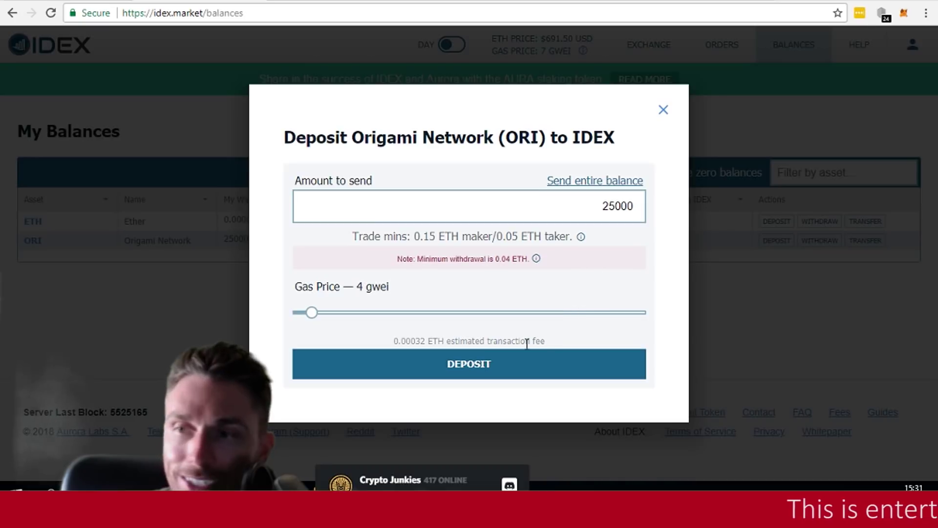
pyautogui.click(702, 4)
pyautogui.scroll(-5, 662, 310)
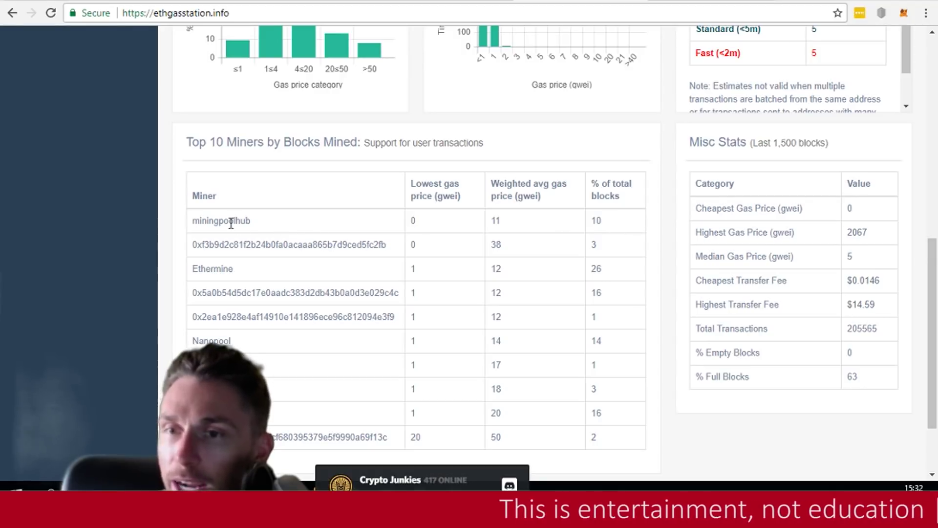
# Review ETH Gas Station's gas price statistics, then return to the 4 gwei IDEX deposit
pyautogui.scroll(4, 675, 237)
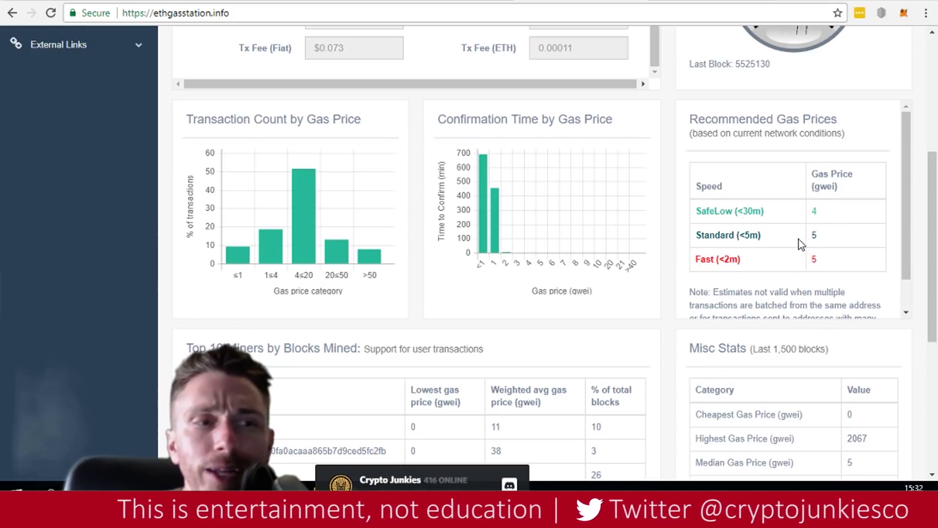
pyautogui.scroll(5, 670, 264)
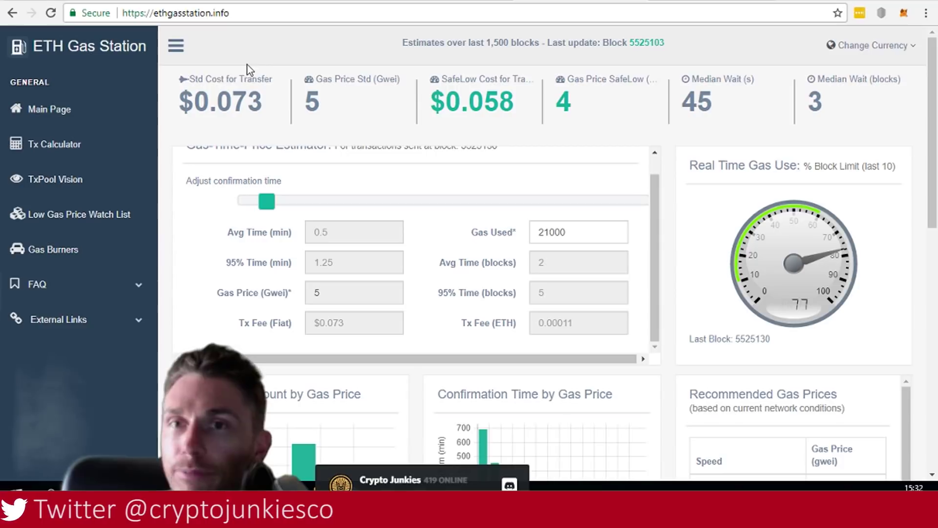
pyautogui.hotkey('ctrl', 'Tab')
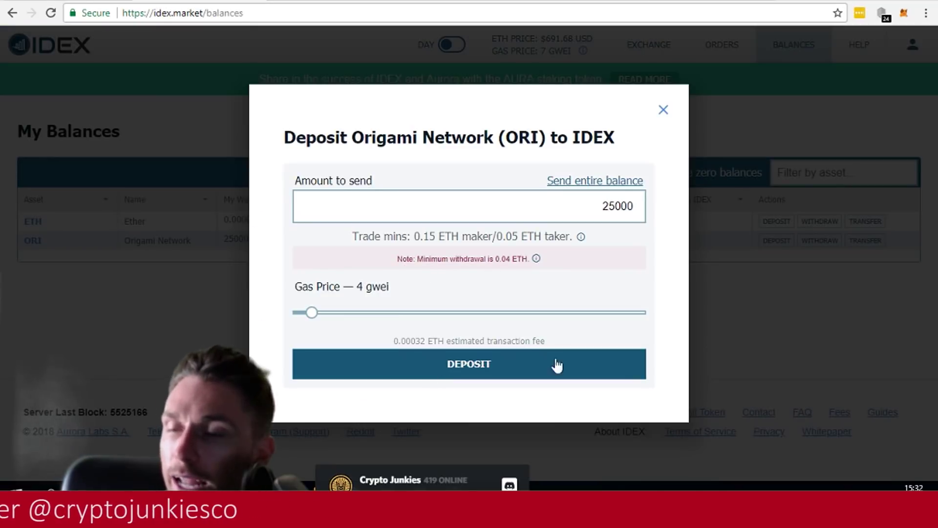
# Submit the 25000 ORI deposit at 4 gwei and reject it in MetaMask
pyautogui.click(455, 368)
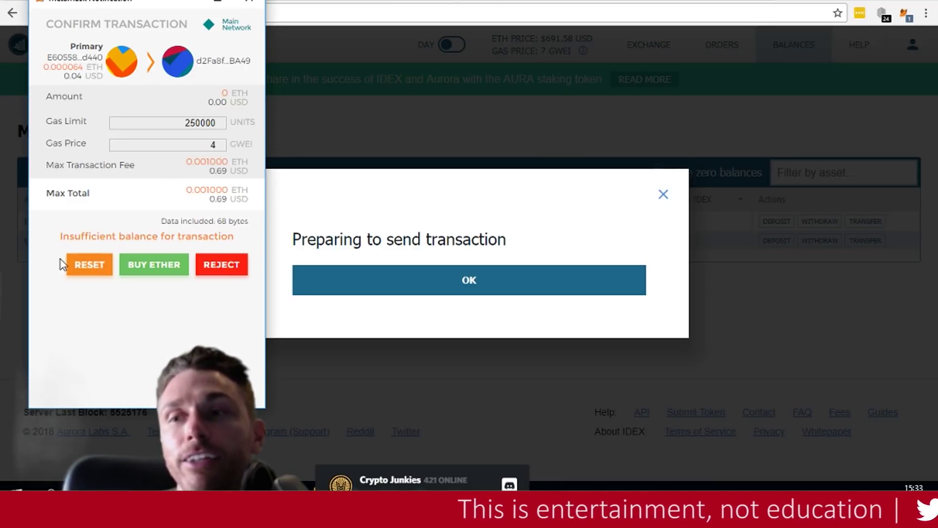
pyautogui.click(222, 265)
# Dismiss the IDEX deposit error to show My Balances with 25000 ORI in wallet
pyautogui.click(672, 134)
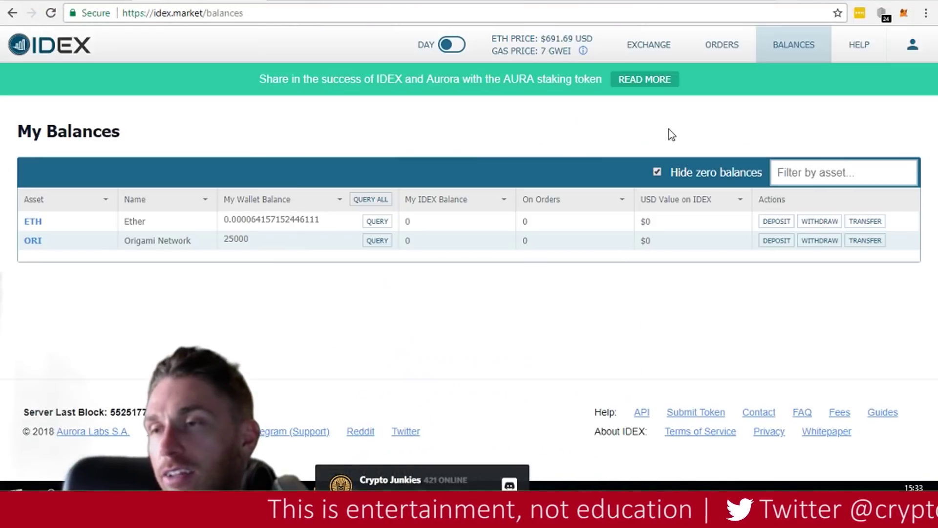